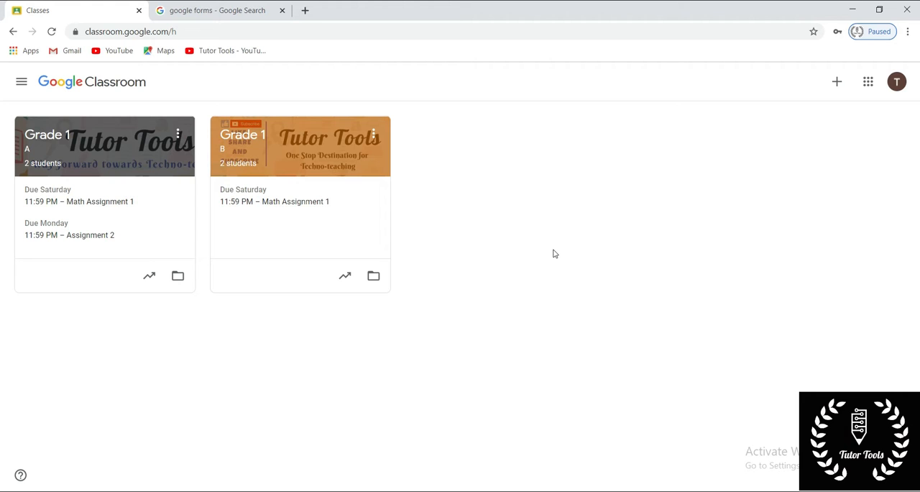
- Open the Grade 1 A class and start a new quiz assignment in its classwork
click(142, 149)
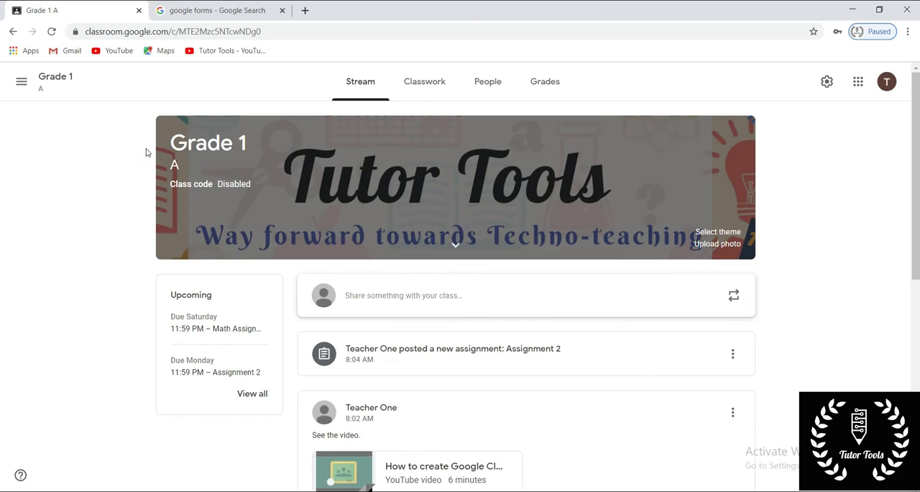
click(425, 92)
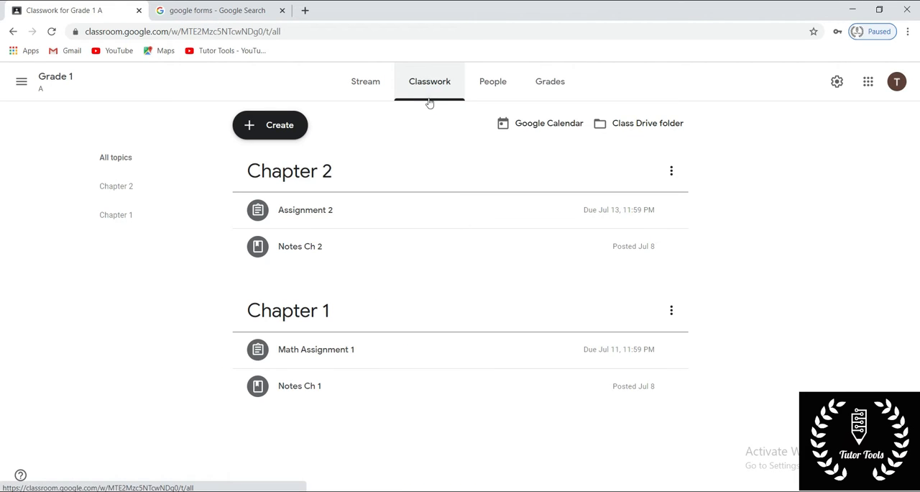
click(276, 127)
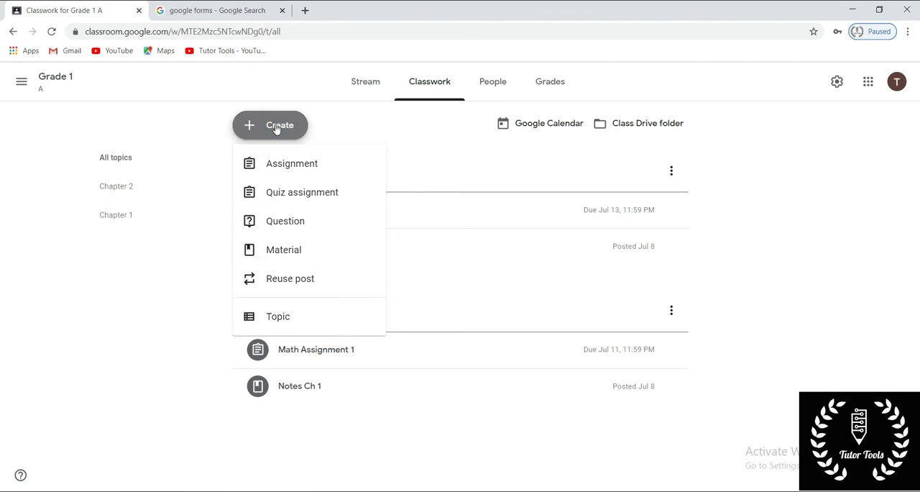
click(279, 195)
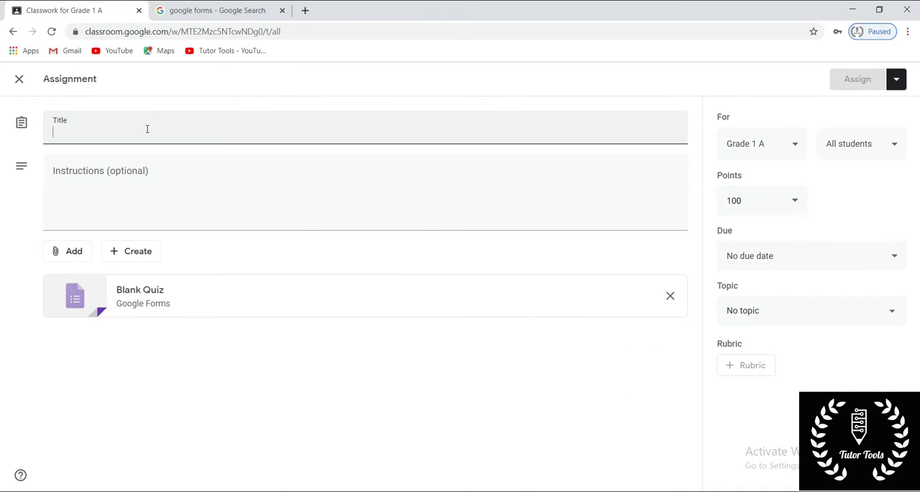
- Title the quiz assignment Math Test 1
text(M)
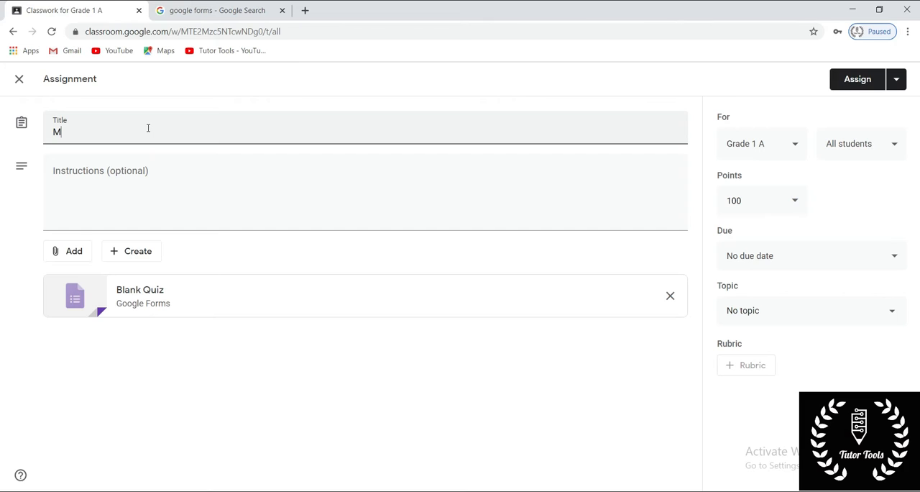
text(ath Test 1)
click(170, 395)
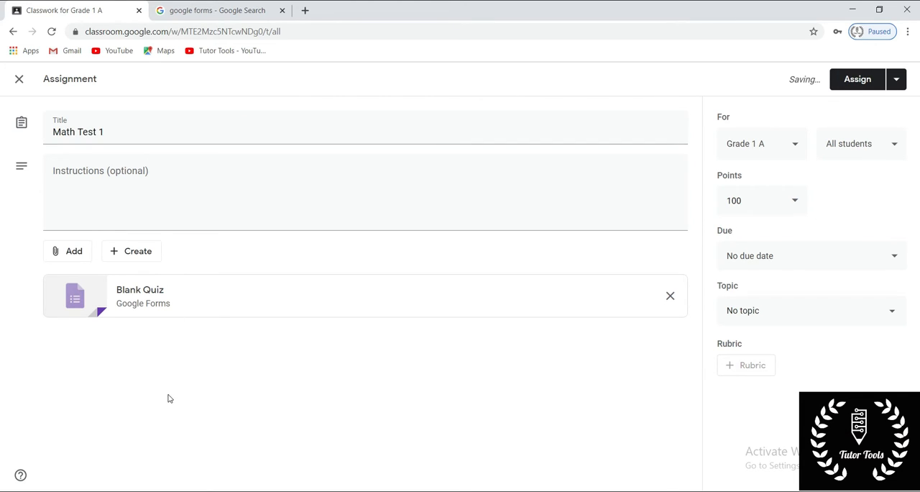
click(120, 187)
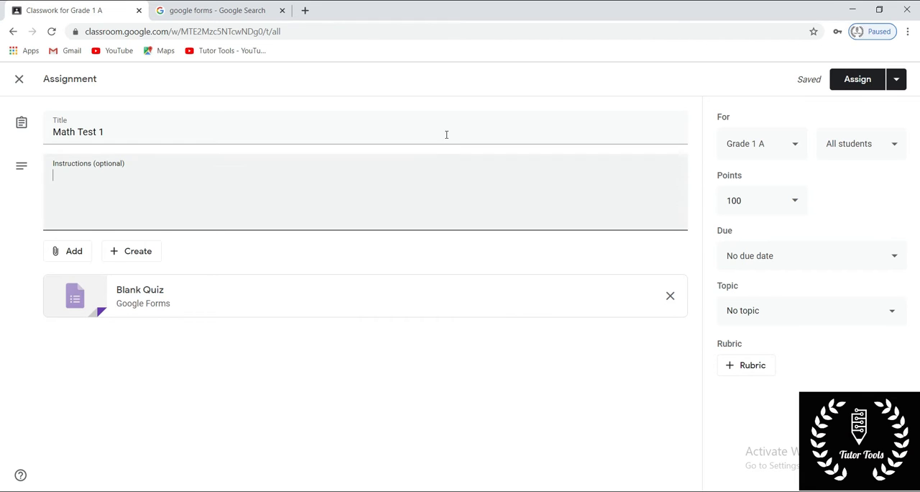
- Switch to the Google Forms search results, open Google Forms and create a blank form
click(192, 12)
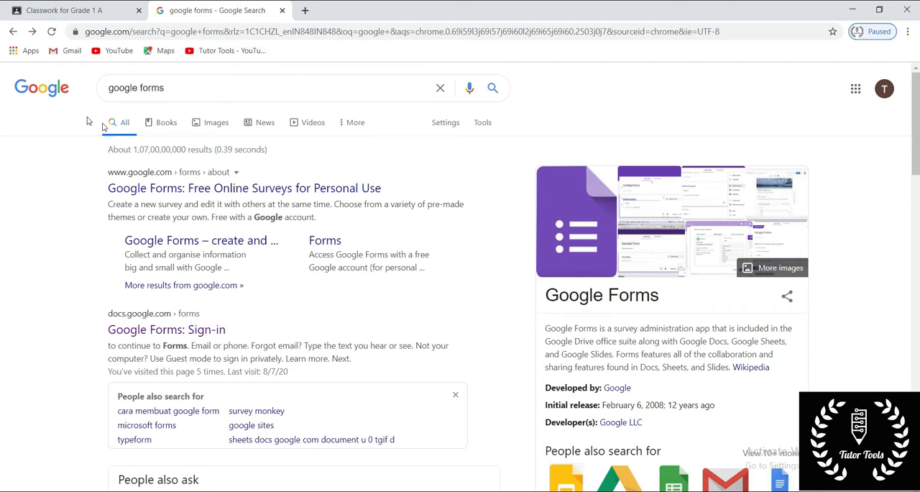
click(170, 332)
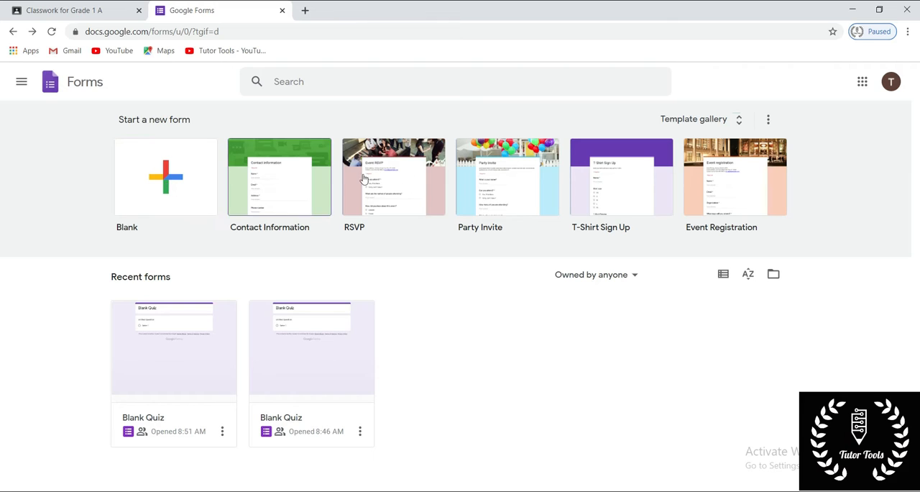
click(165, 169)
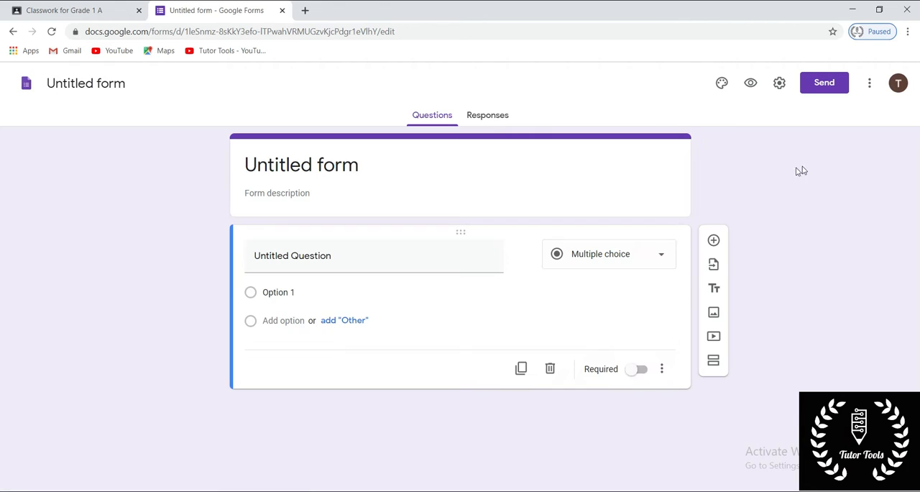
click(659, 260)
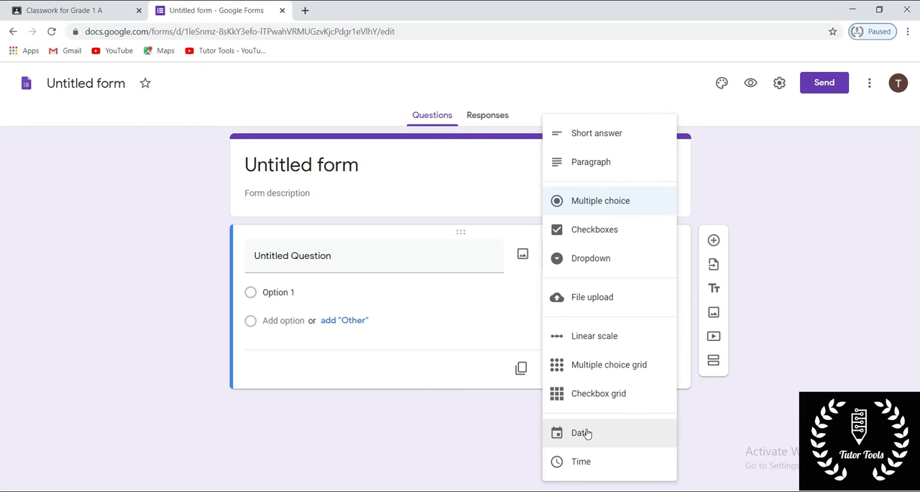
click(760, 443)
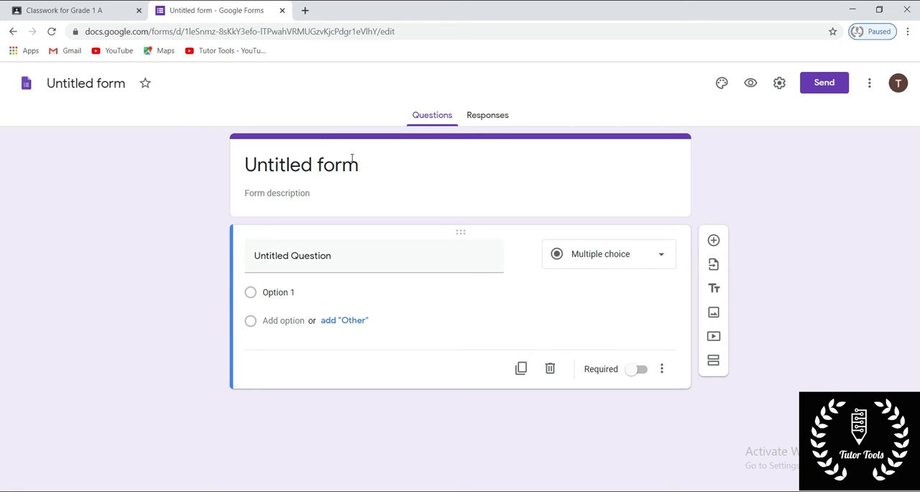
- Title the form Math Test 1 and give the form file the same name
click(364, 163)
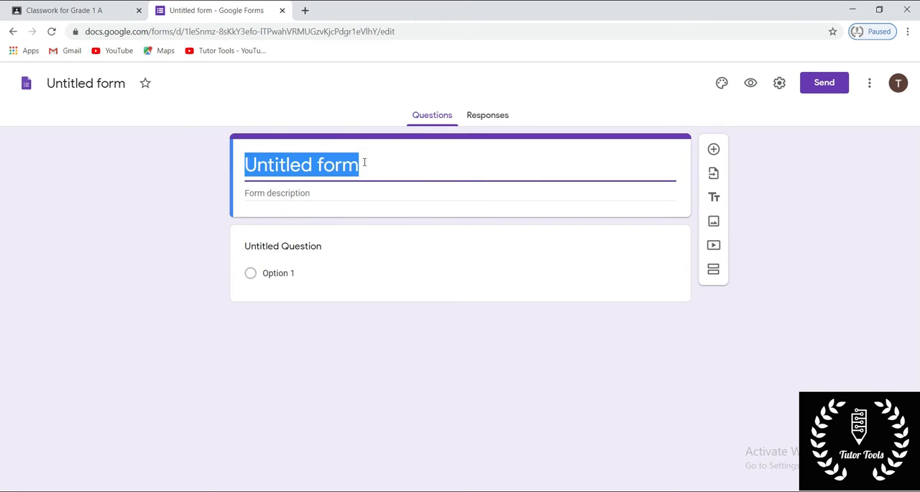
key(BackSpace)
text(Math Test 1)
click(123, 229)
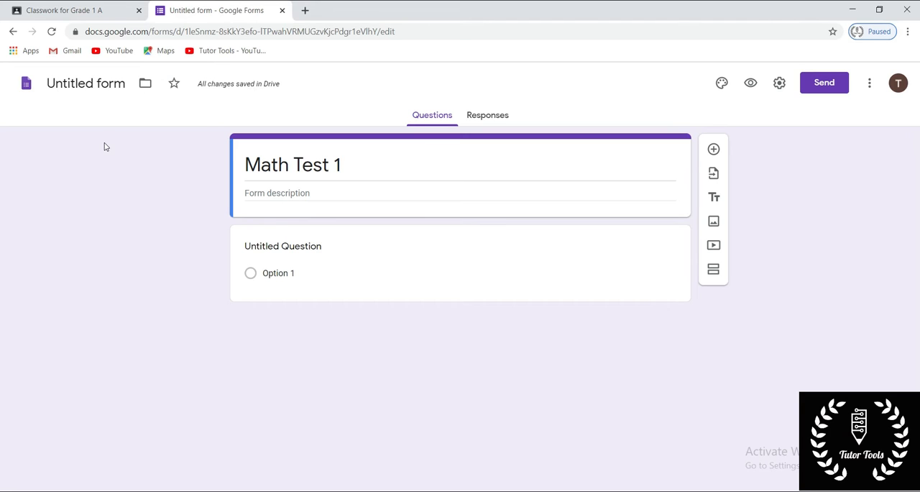
click(69, 86)
click(70, 105)
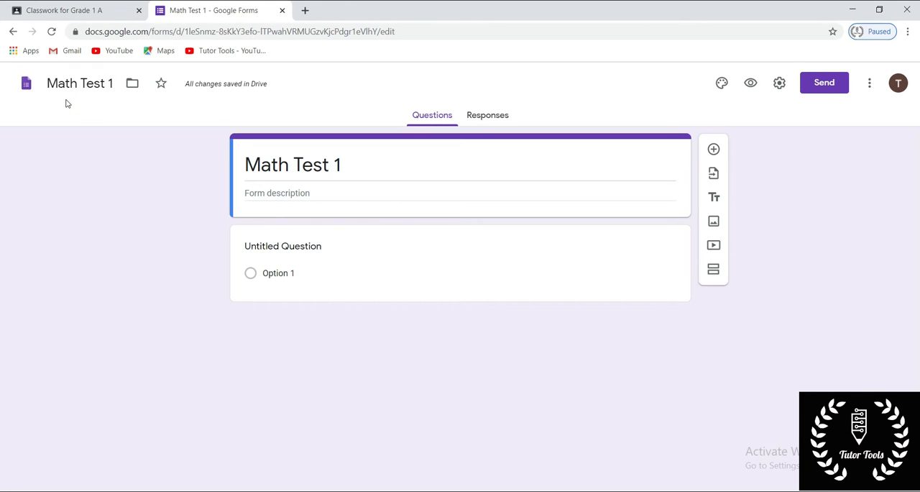
- Move the form into a new My Drive folder named Math and star the form
click(132, 84)
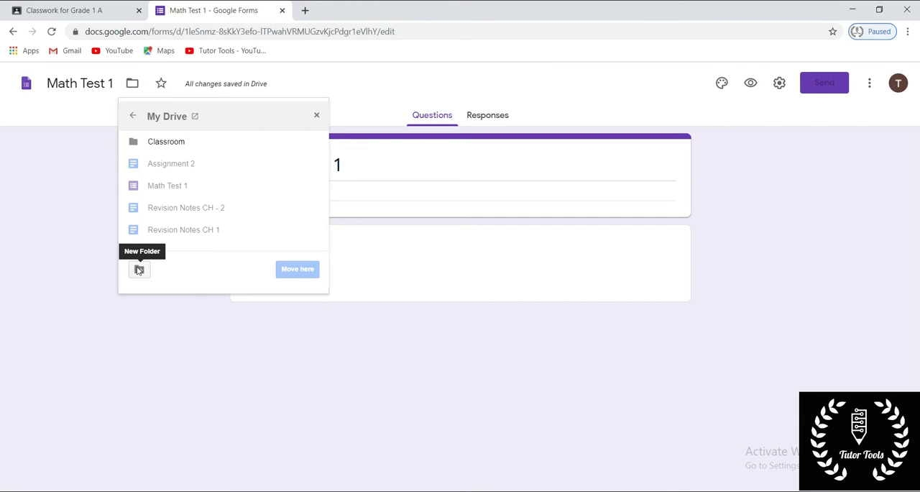
click(140, 270)
key(BackSpace)
text(Mat)
text(h)
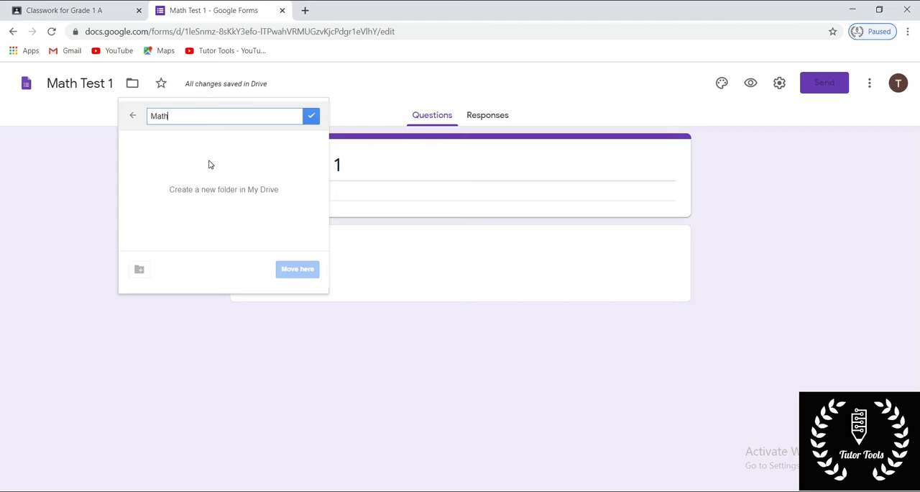
click(314, 116)
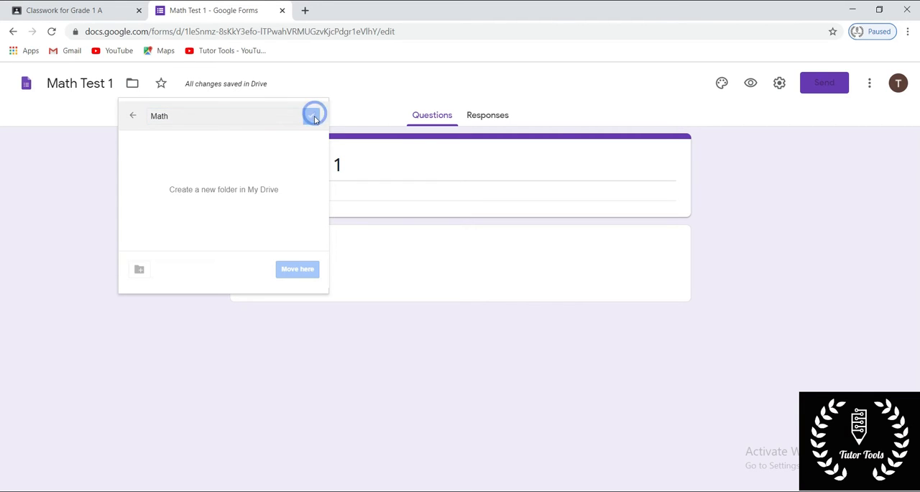
click(290, 271)
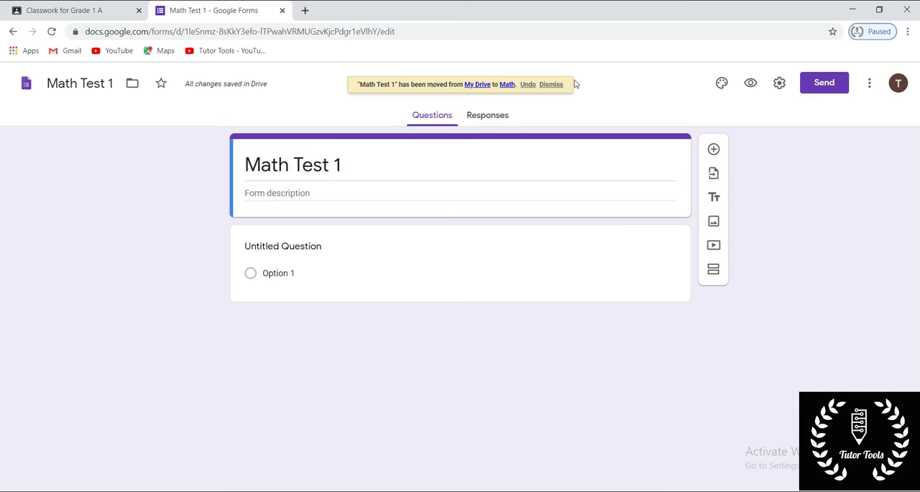
click(551, 85)
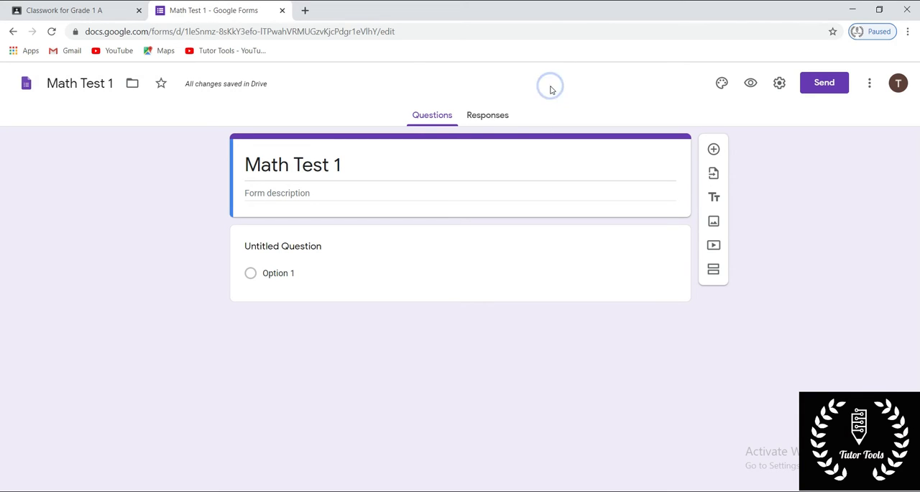
click(161, 85)
- Add a title and description block to the form and move it above the question
click(257, 192)
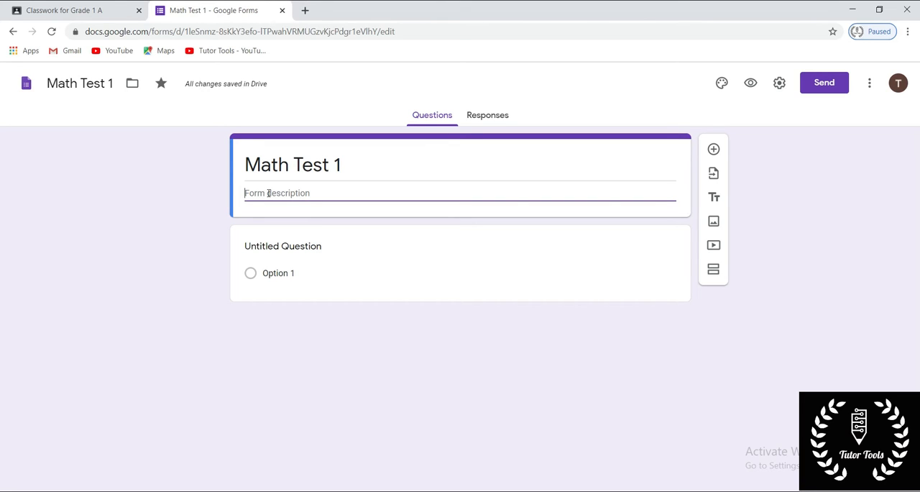
click(528, 291)
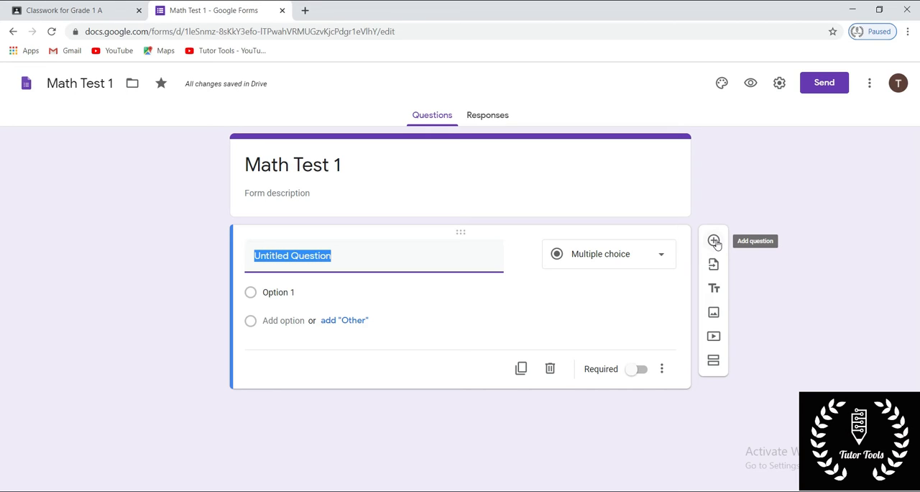
click(714, 290)
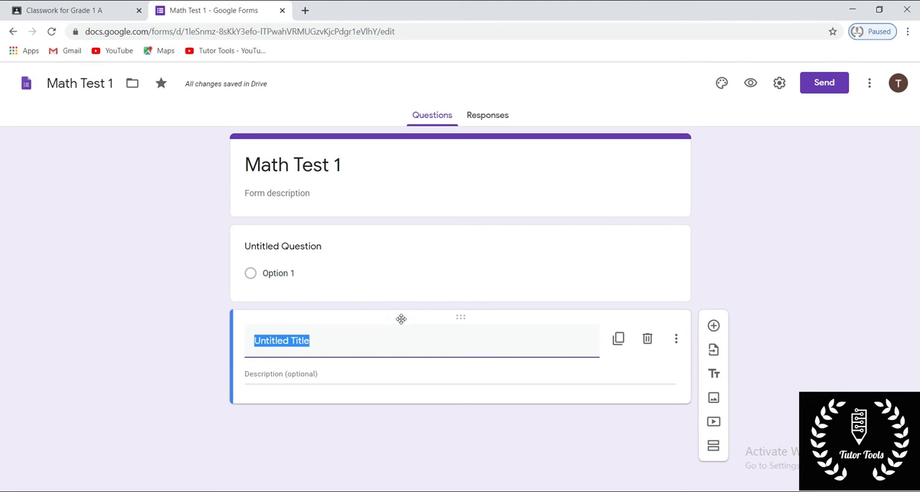
click(379, 367)
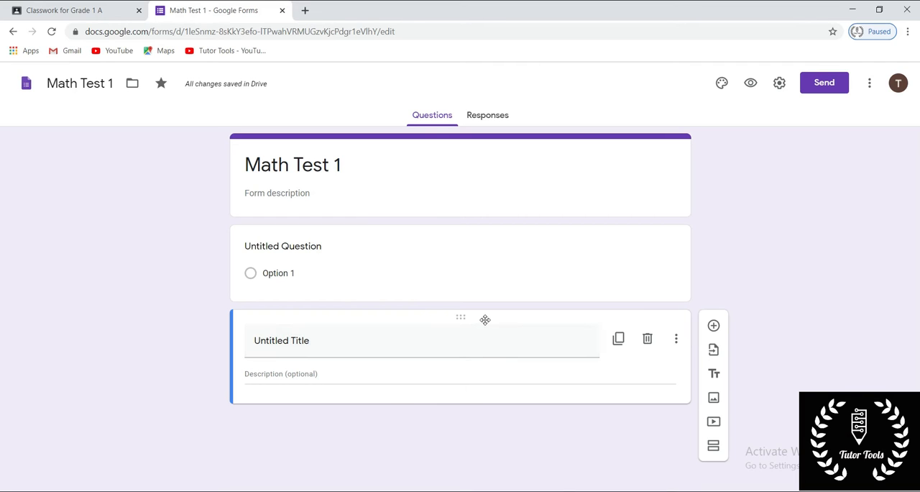
drag(485, 319, 484, 226)
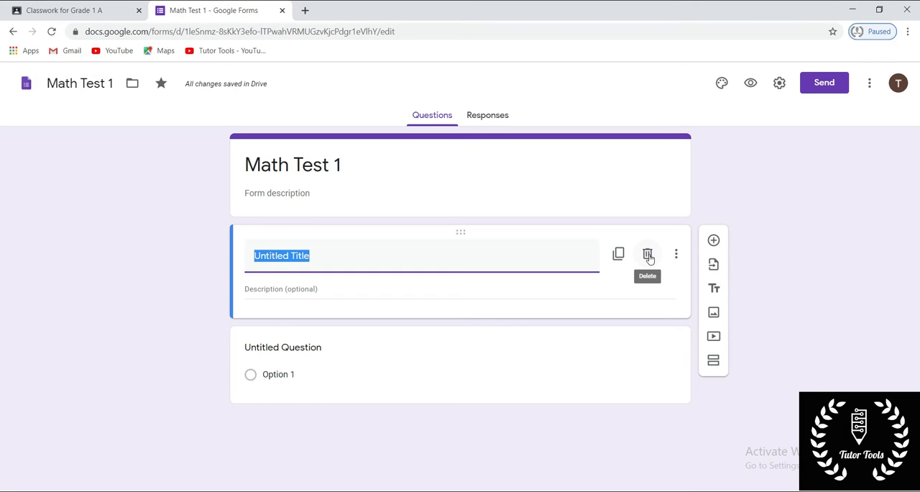
- Hide the description of the untitled title block and delete the block
click(677, 254)
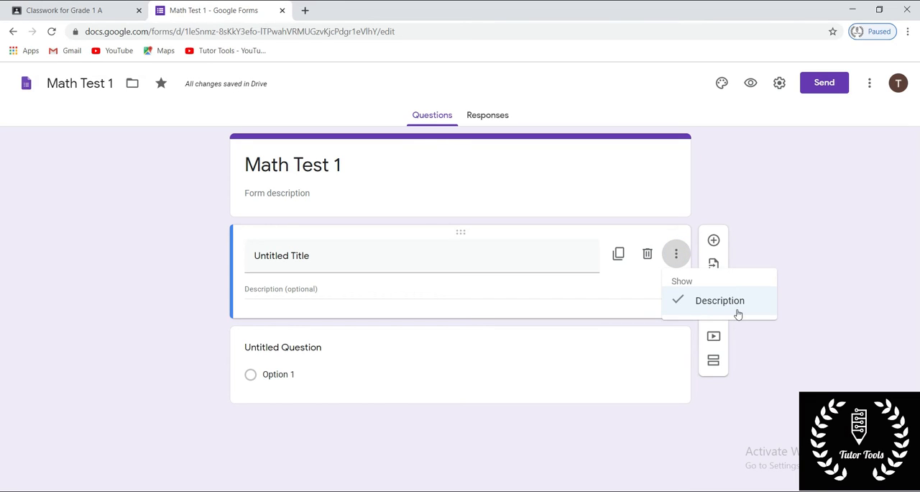
click(674, 307)
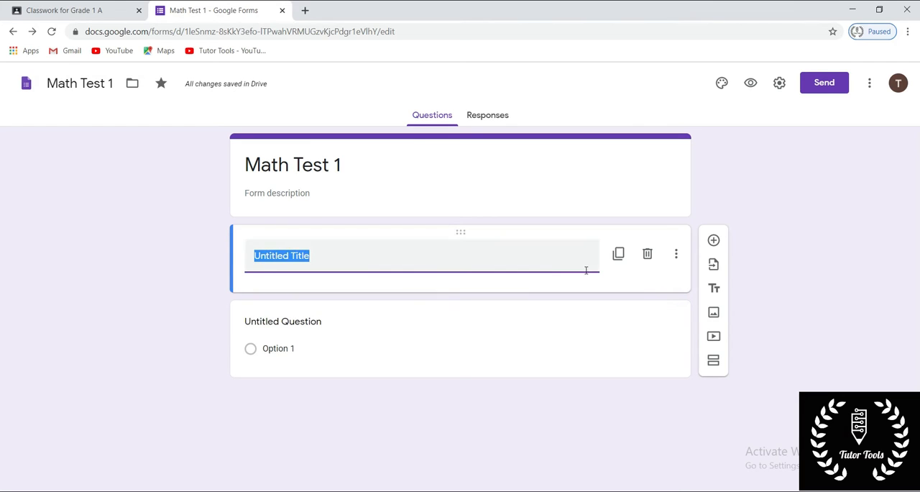
click(550, 271)
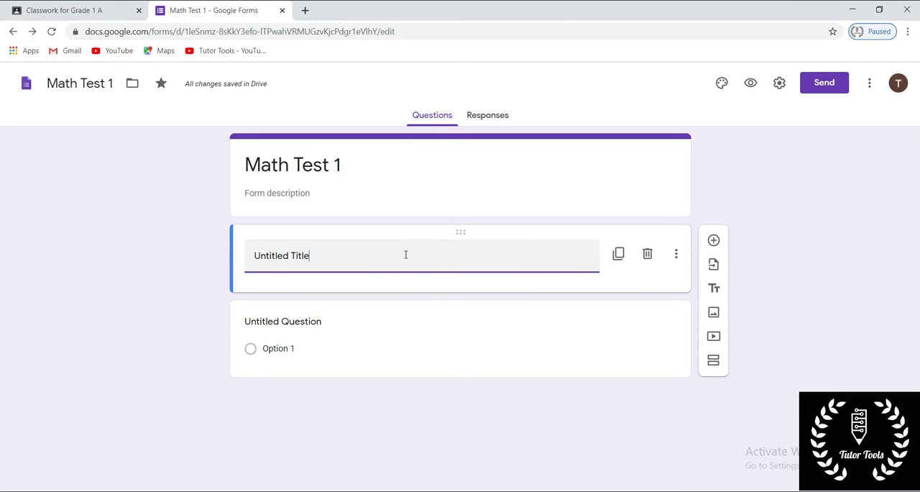
click(649, 257)
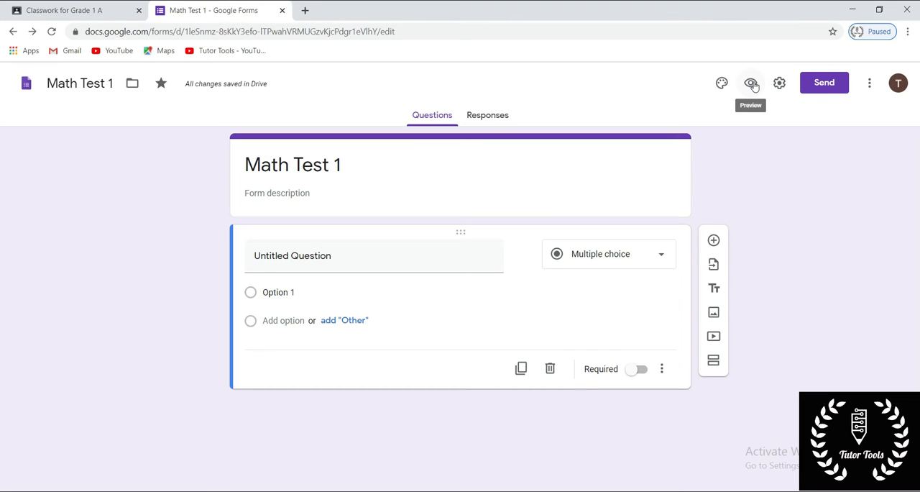
- Preview the form as respondents see it and return to the form editor
click(752, 84)
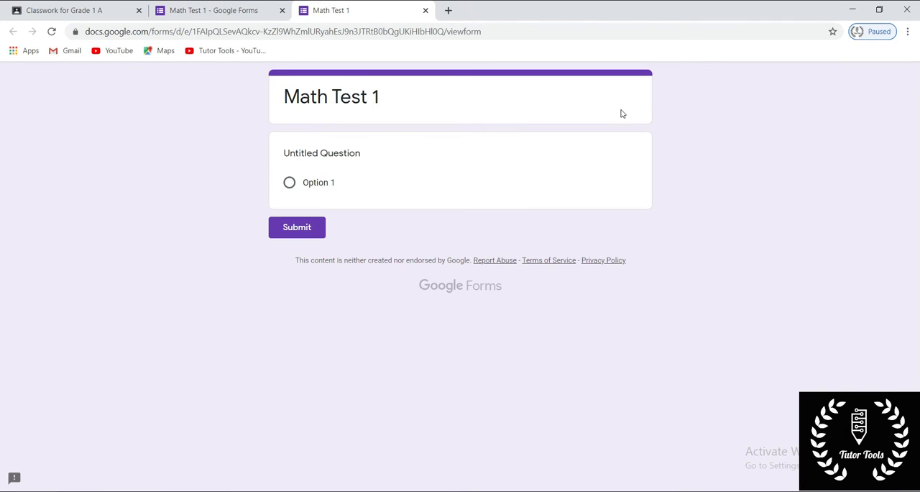
click(258, 11)
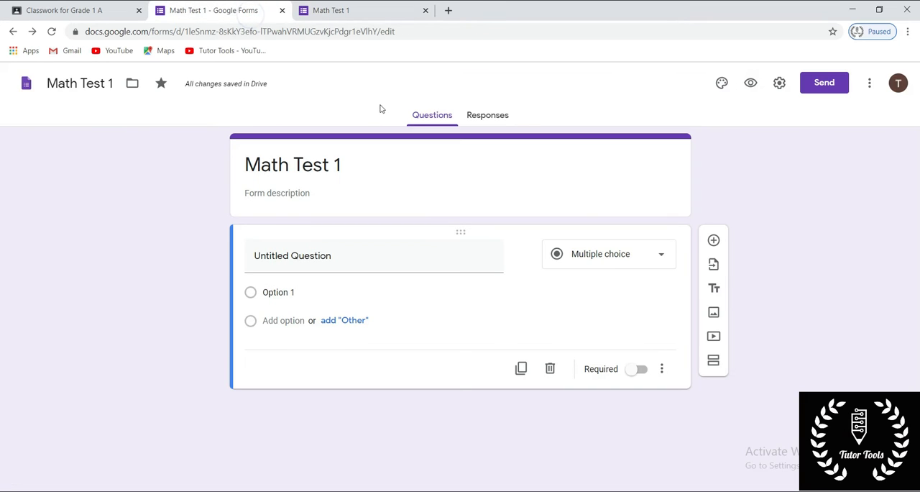
- Set the form to collect email addresses and limit respondents to 1 response
click(779, 84)
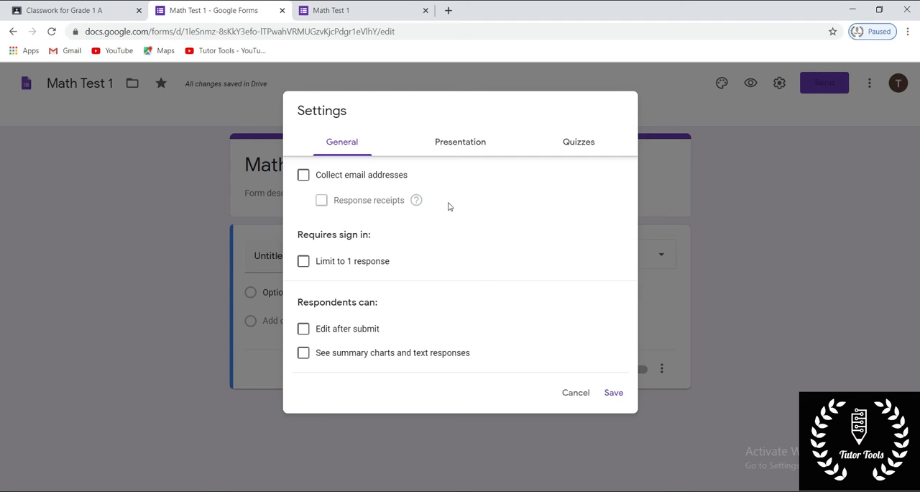
click(302, 177)
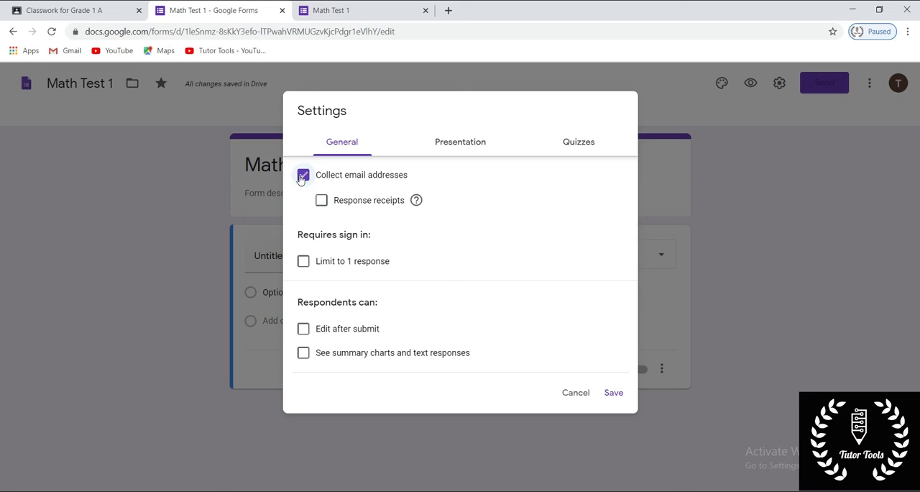
click(304, 261)
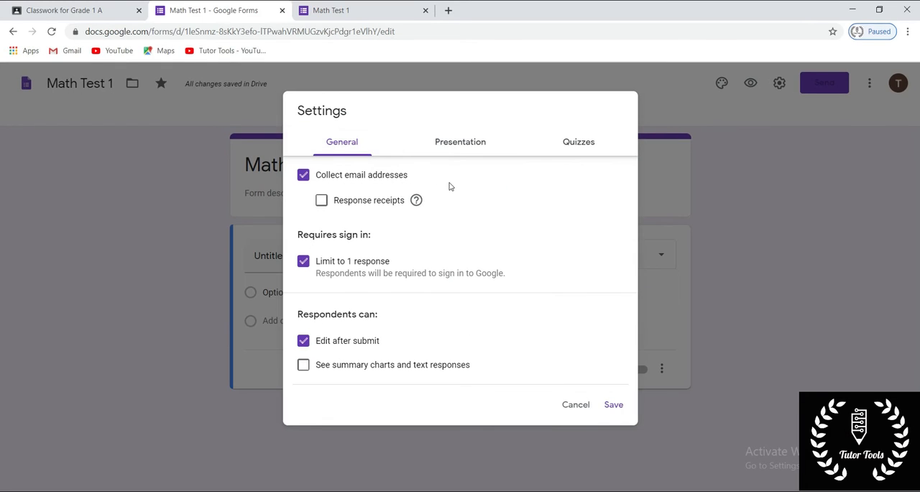
- Compare the presentation options with the one-response limit turned off, and turn the limit back on
click(453, 143)
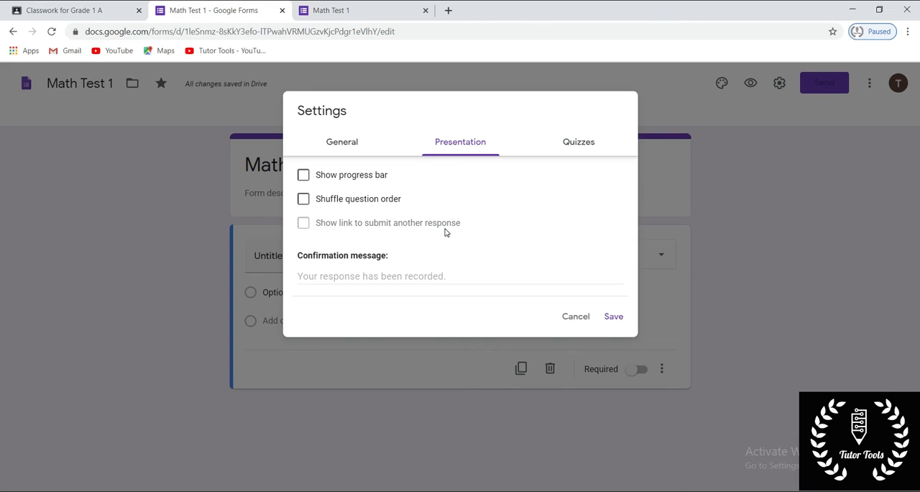
click(353, 148)
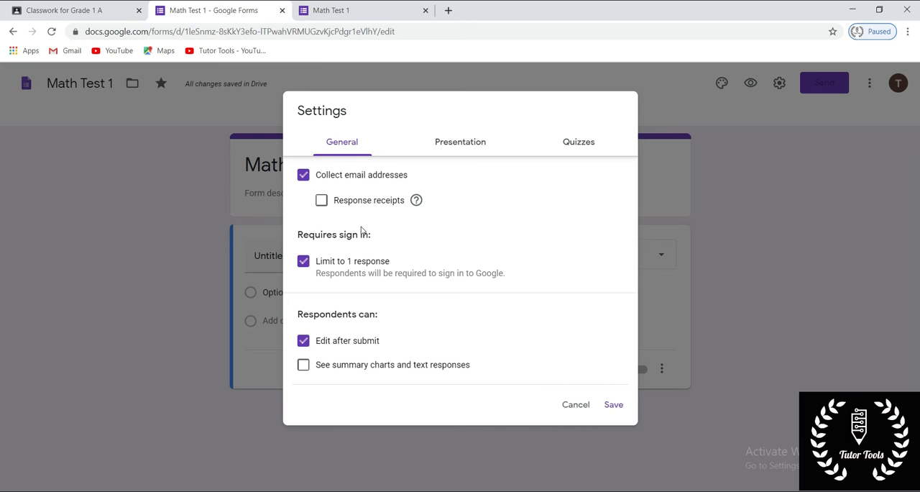
click(304, 262)
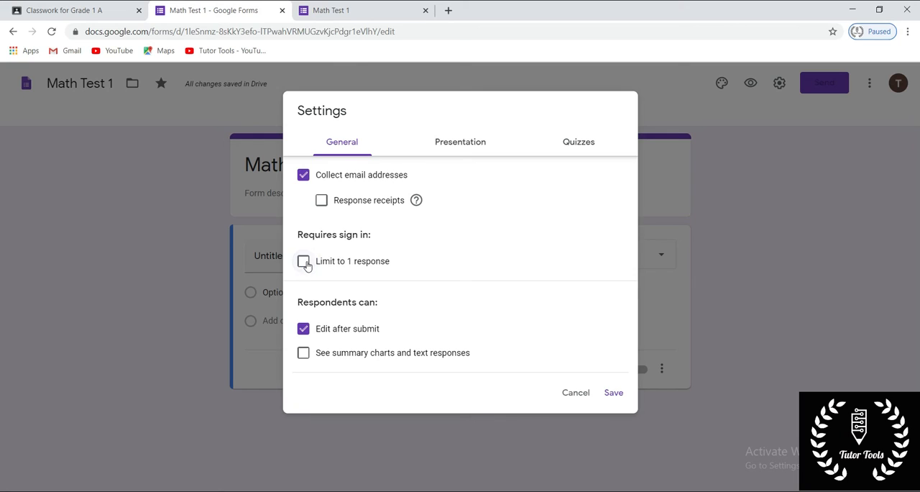
click(450, 146)
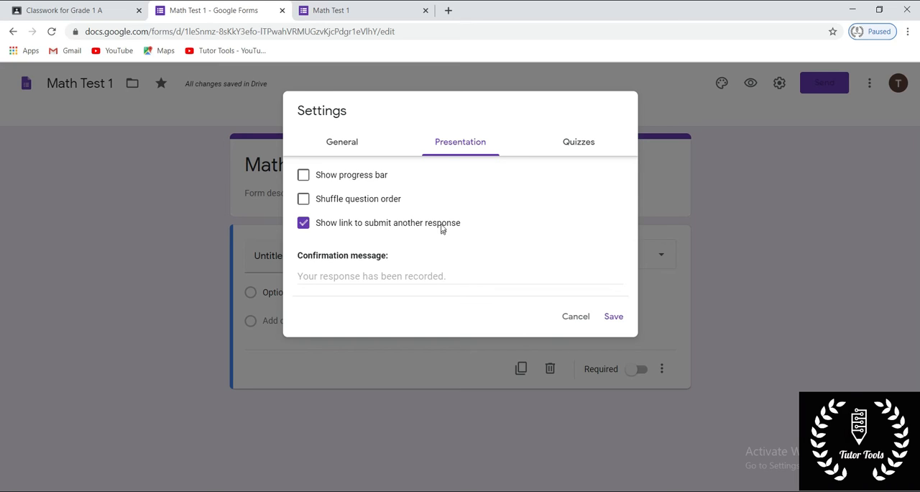
click(342, 142)
click(303, 262)
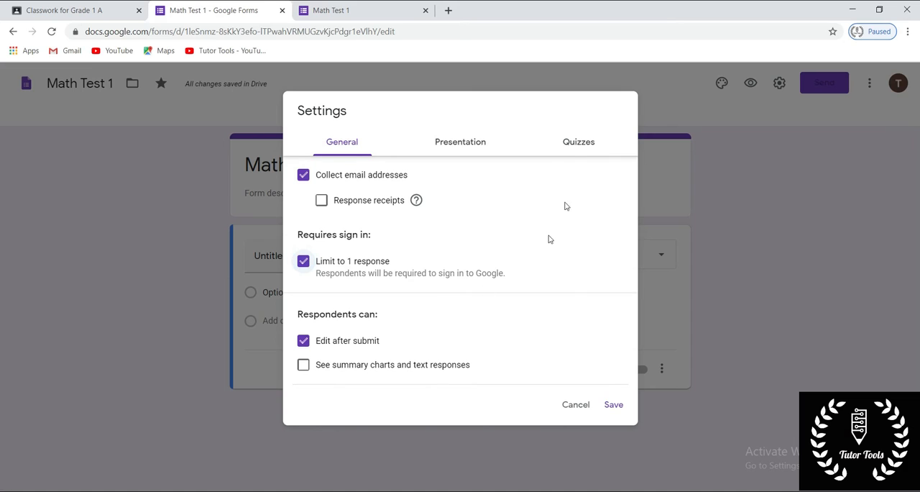
- Make the form a quiz with grades released later, after manual review, and save the settings
click(569, 147)
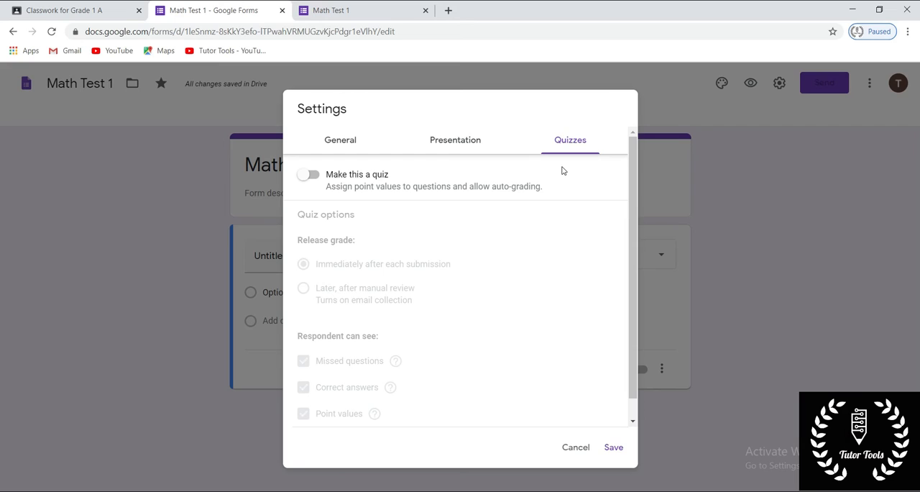
click(312, 182)
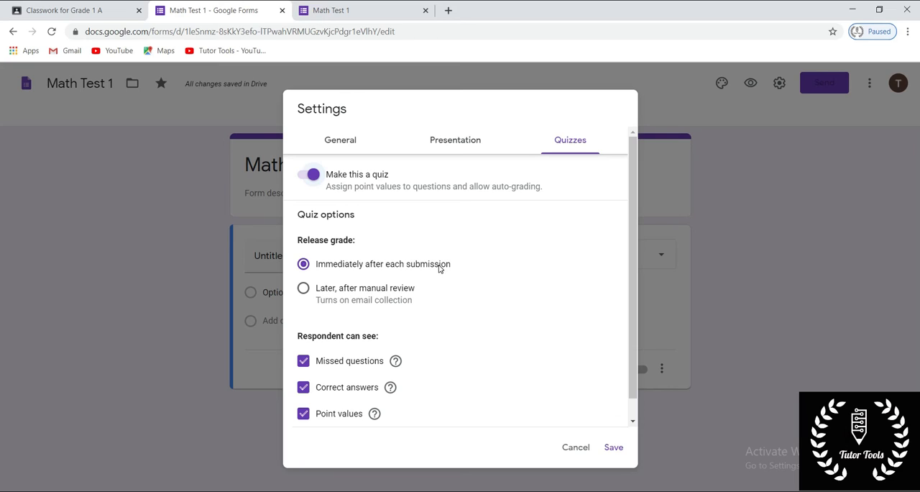
click(304, 291)
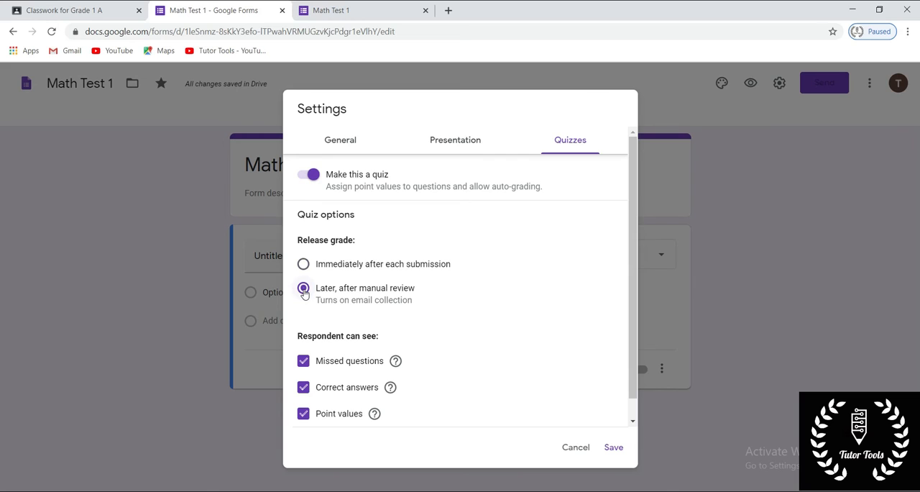
click(346, 147)
click(614, 448)
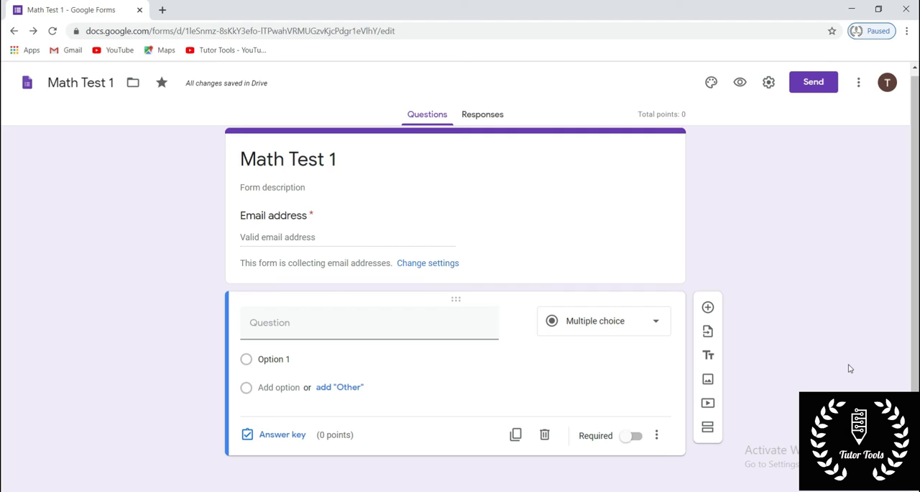
- Change the untitled question to a short answer and title it "Name of the Student"
click(656, 327)
click(611, 134)
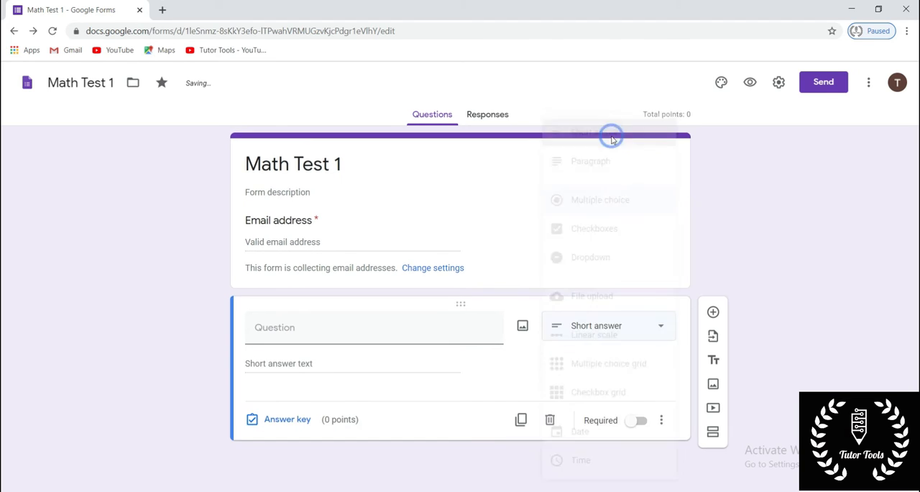
click(354, 328)
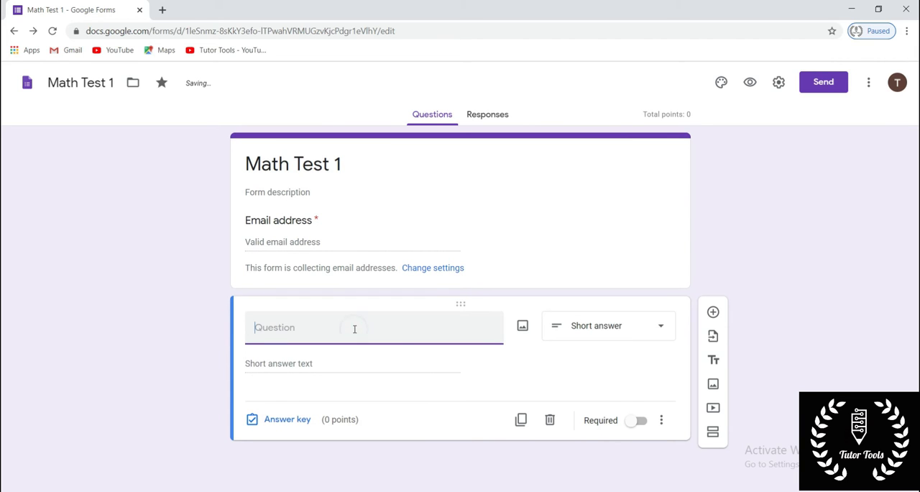
text(Name of the Student)
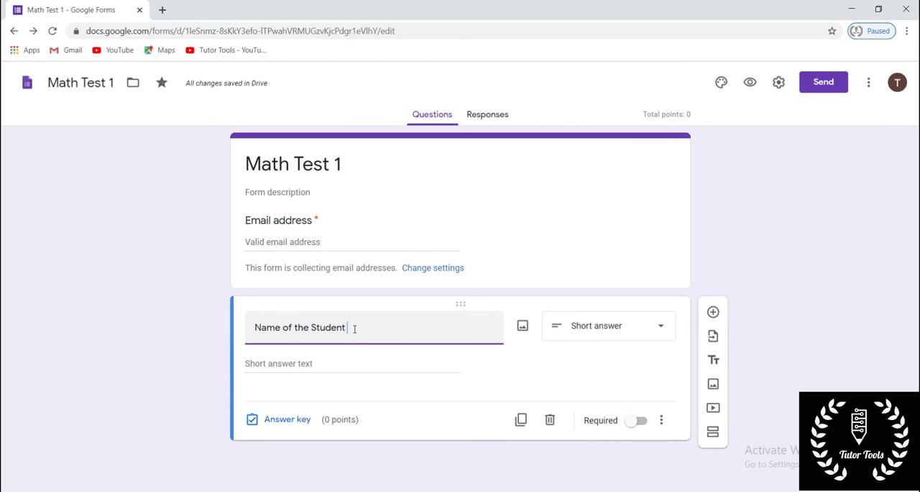
click(369, 325)
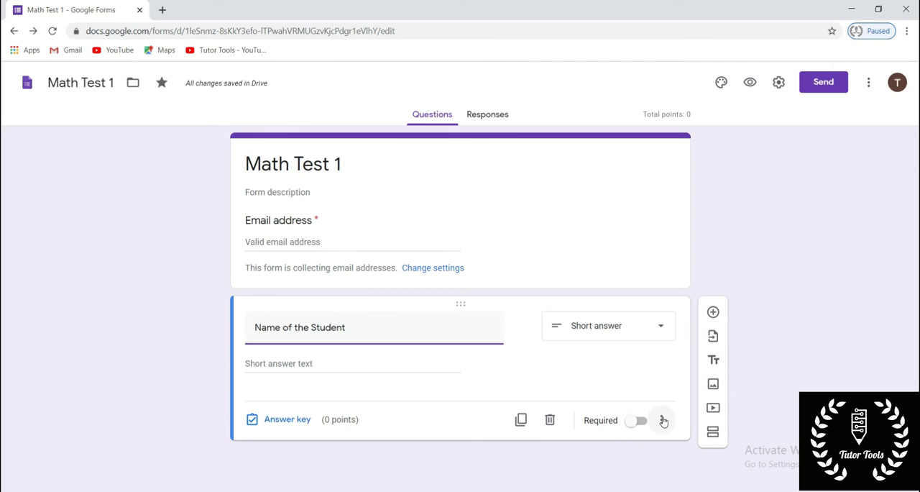
- Add response validation of type Text to the "Name of the Student" question and make the question required
click(663, 421)
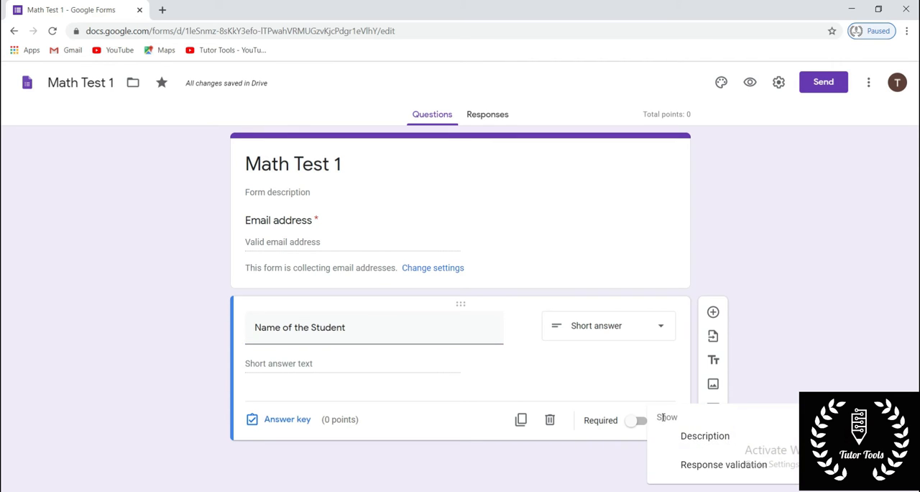
click(735, 471)
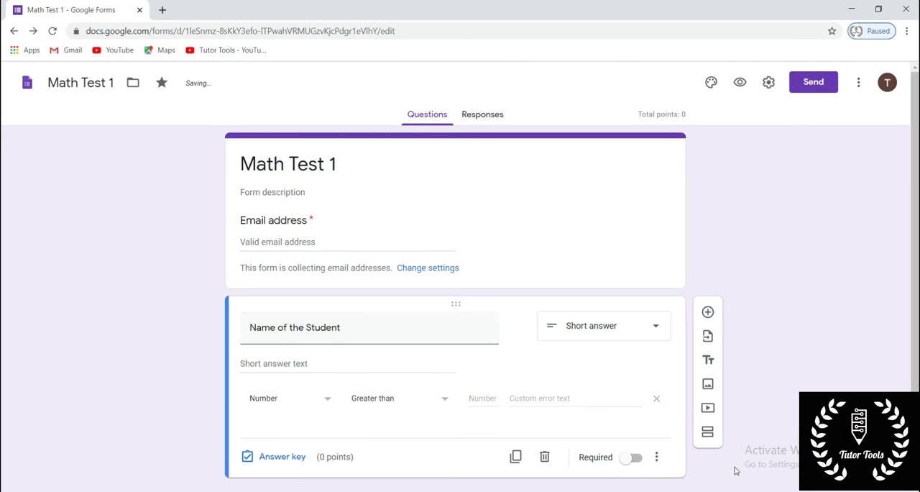
click(323, 401)
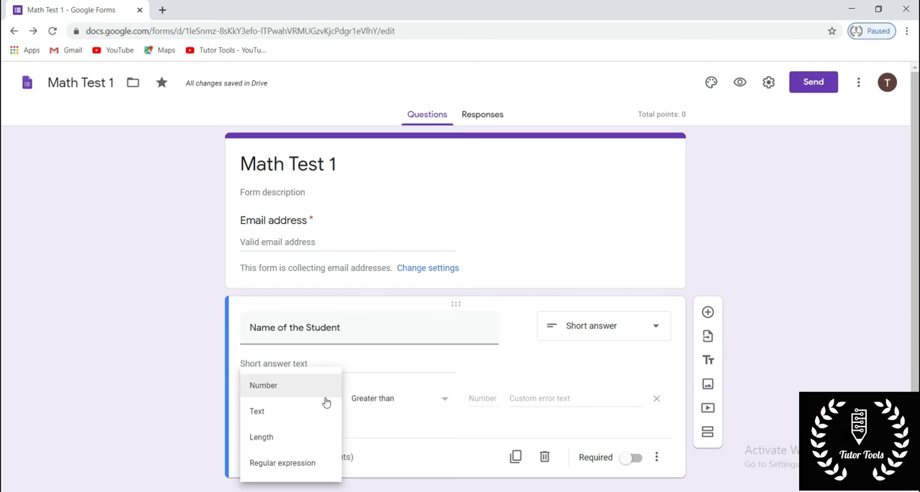
click(281, 416)
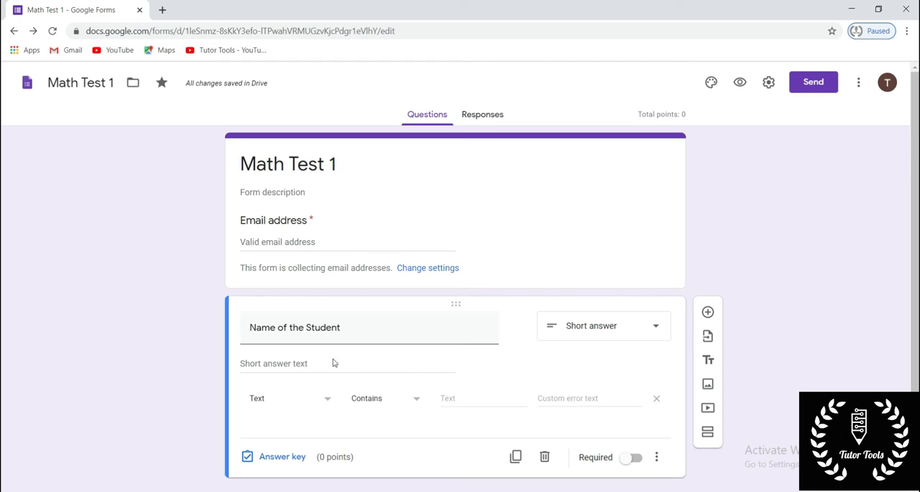
click(623, 461)
click(625, 460)
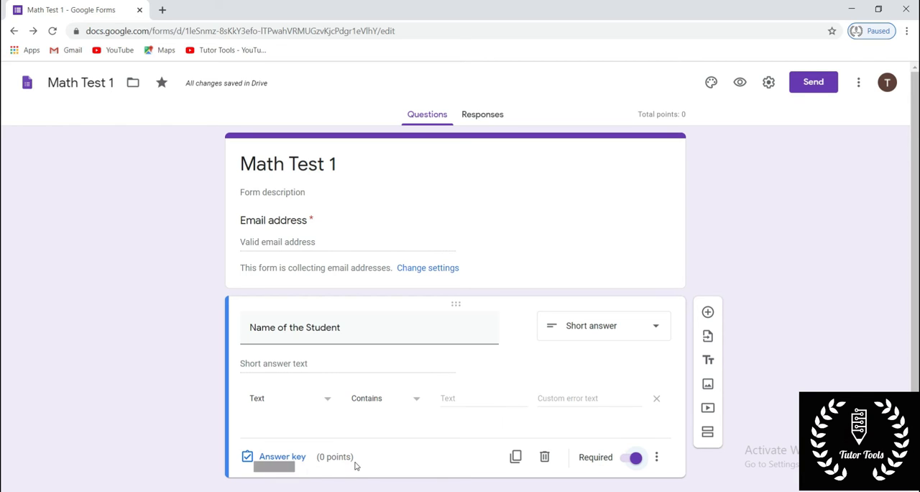
- Add a dropdown question titled "Class" below the student name question
scroll(489, 403, down, 1)
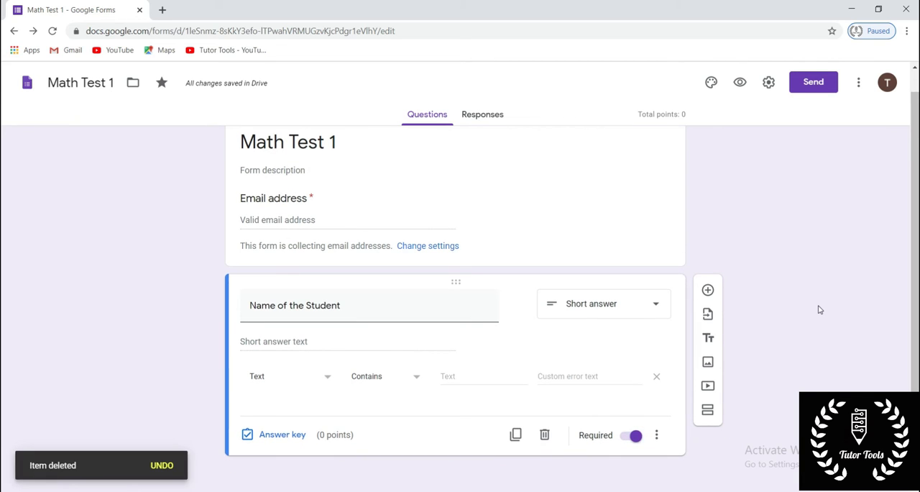
click(709, 289)
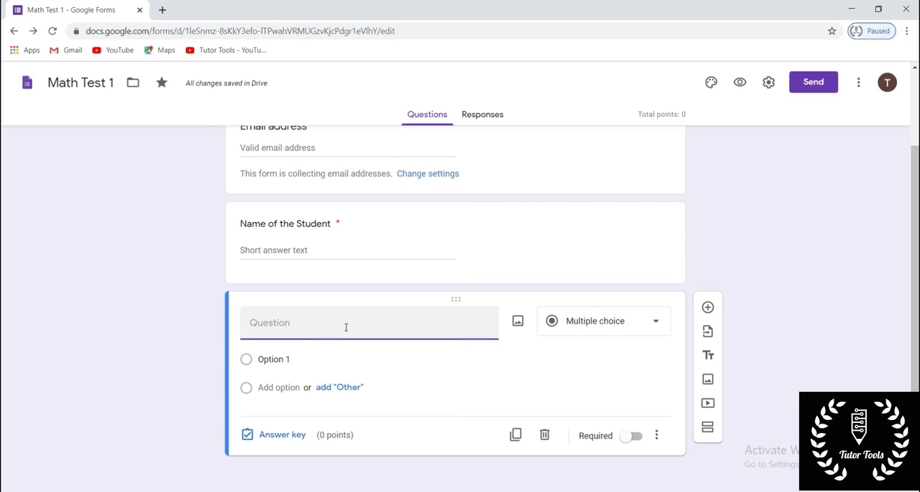
click(620, 323)
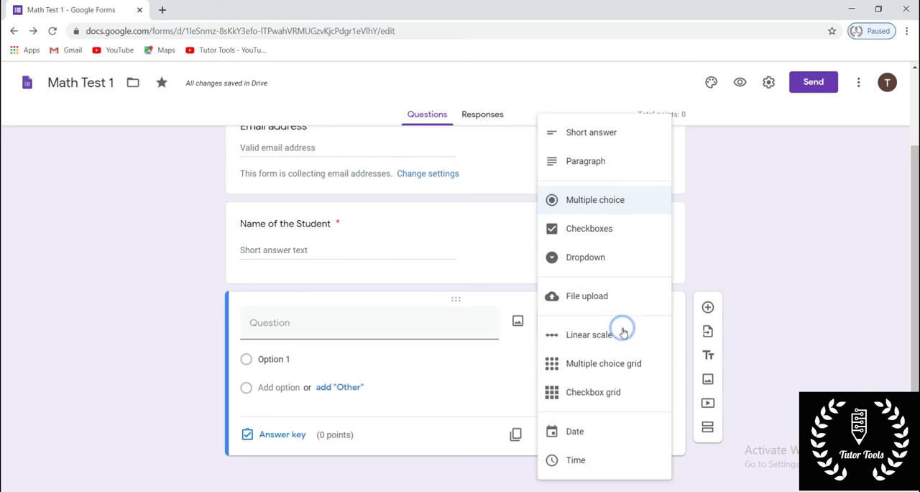
click(591, 259)
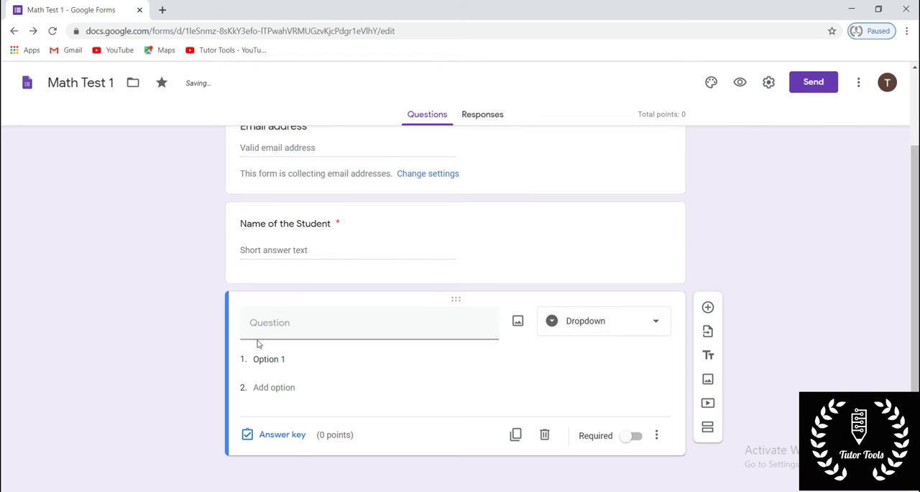
click(278, 331)
text(C)
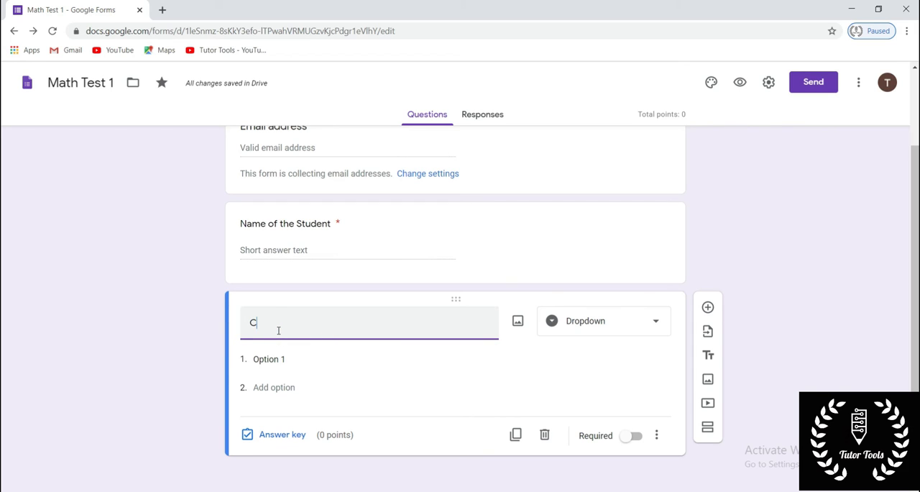
text(lass)
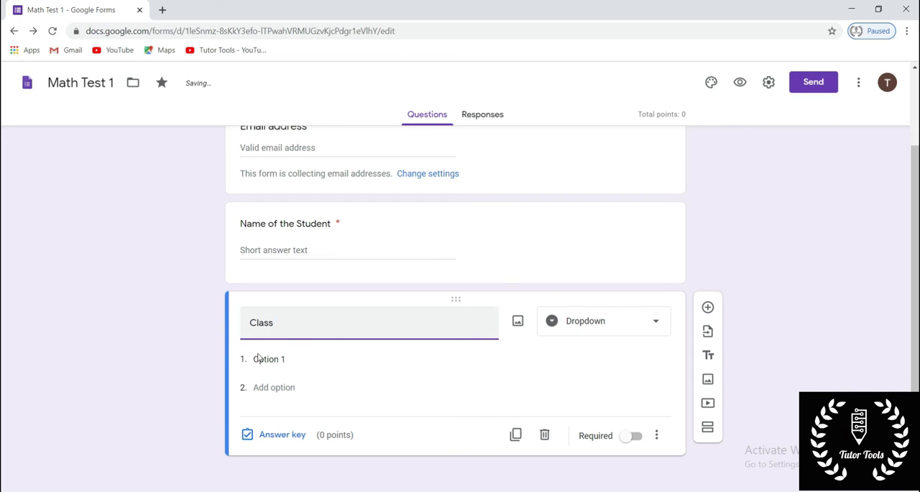
- Give the Class question the options I A, I B and I C and make it required
click(264, 358)
key(BackSpace)
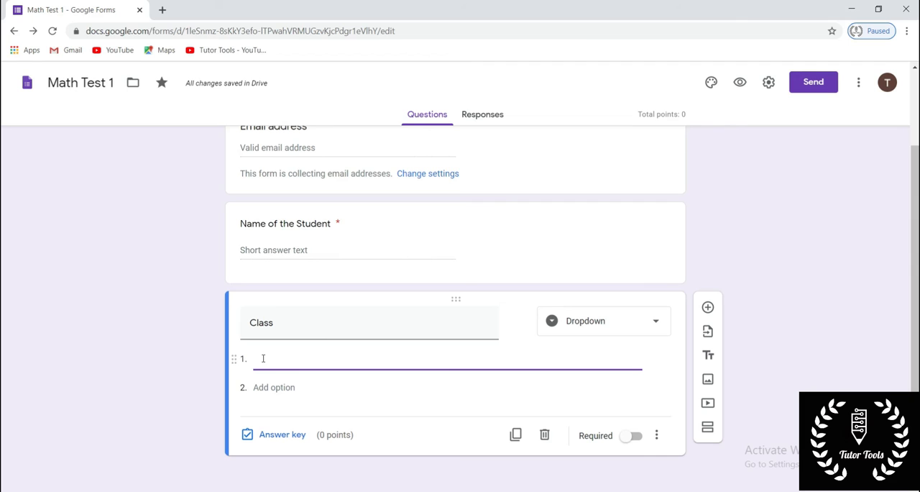
text(I a)
key(BackSpace)
text(A)
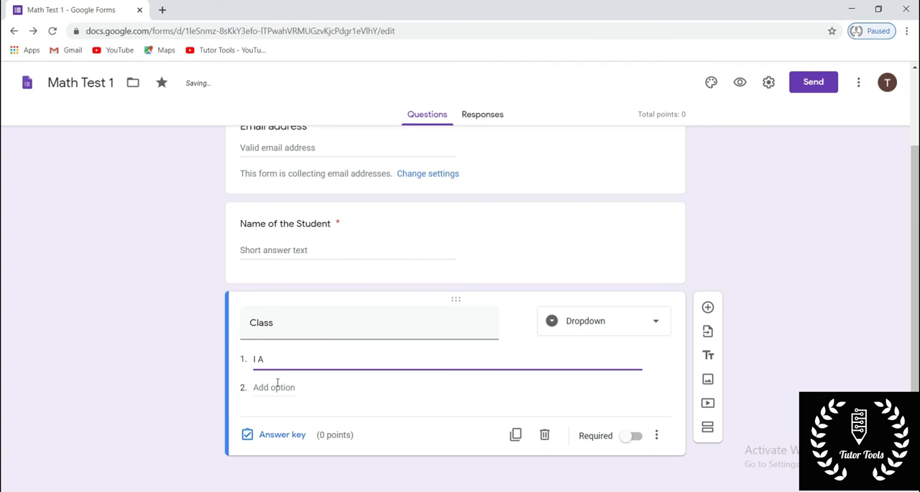
click(276, 385)
text(I)
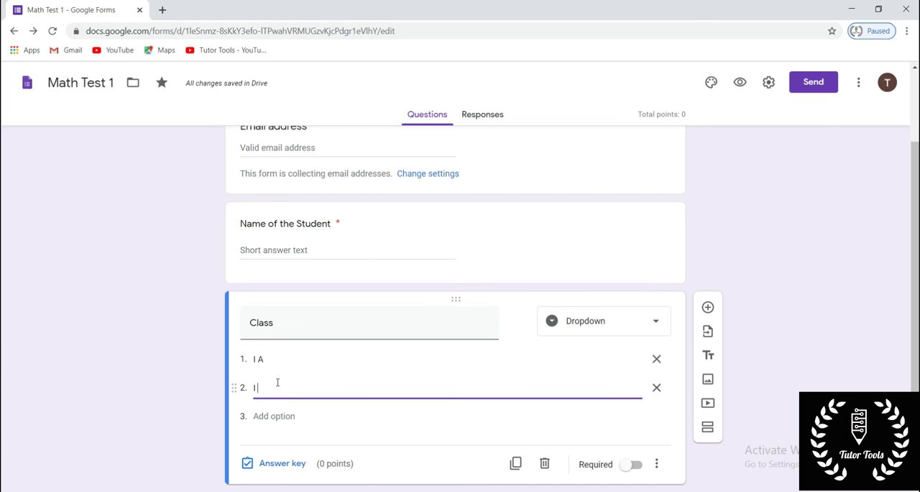
text( bB)
click(272, 414)
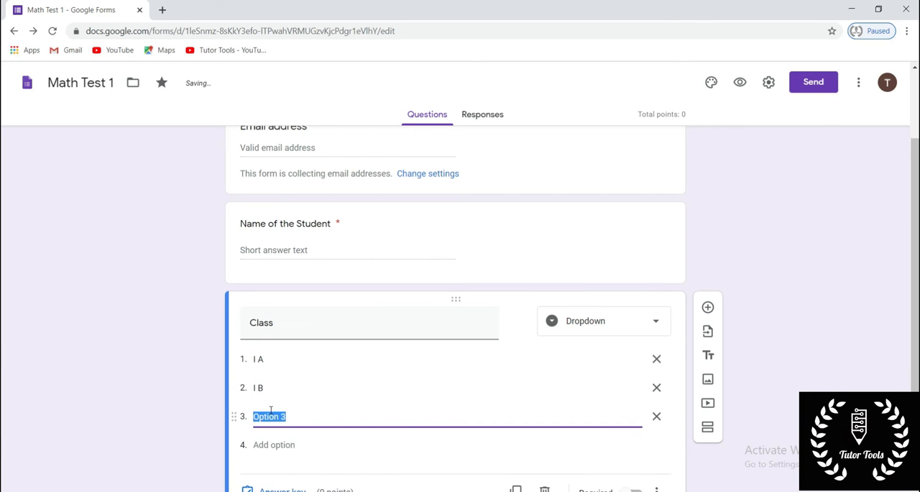
text(I C)
scroll(405, 387, down, 1)
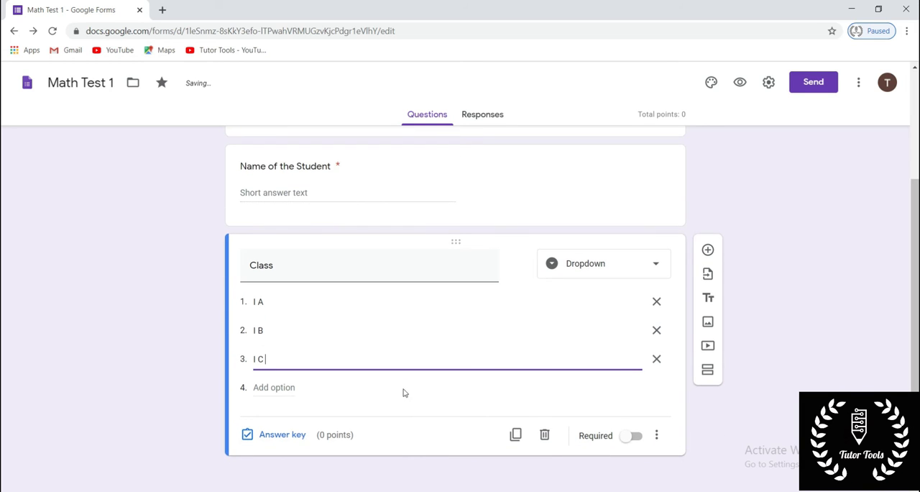
click(636, 441)
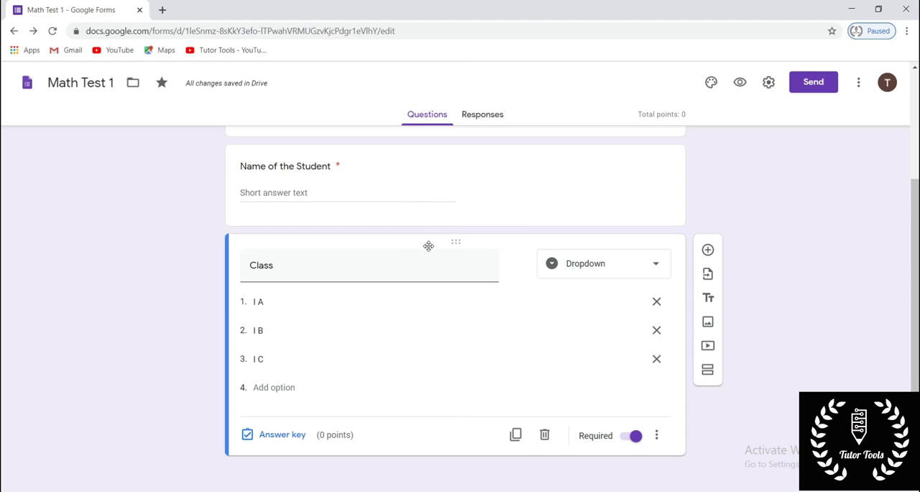
- Add a new section after the Class question and title it "Math Test 1"
click(709, 371)
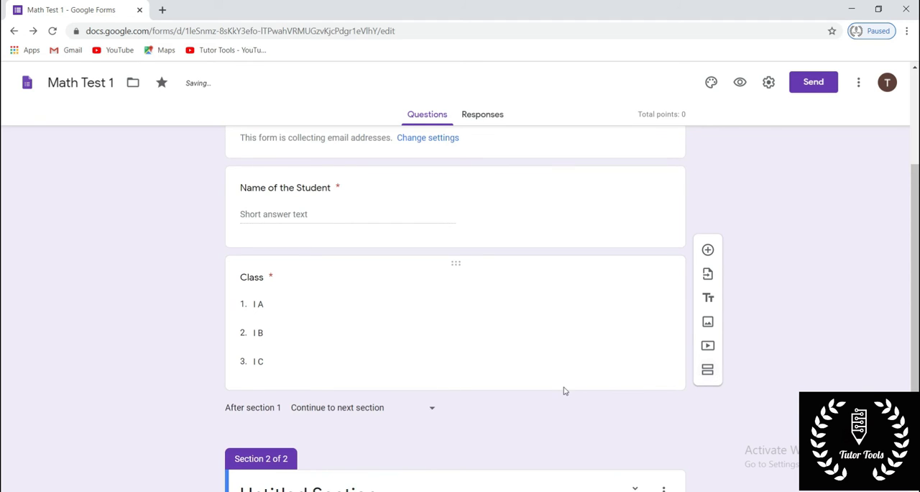
scroll(560, 394, up, 2)
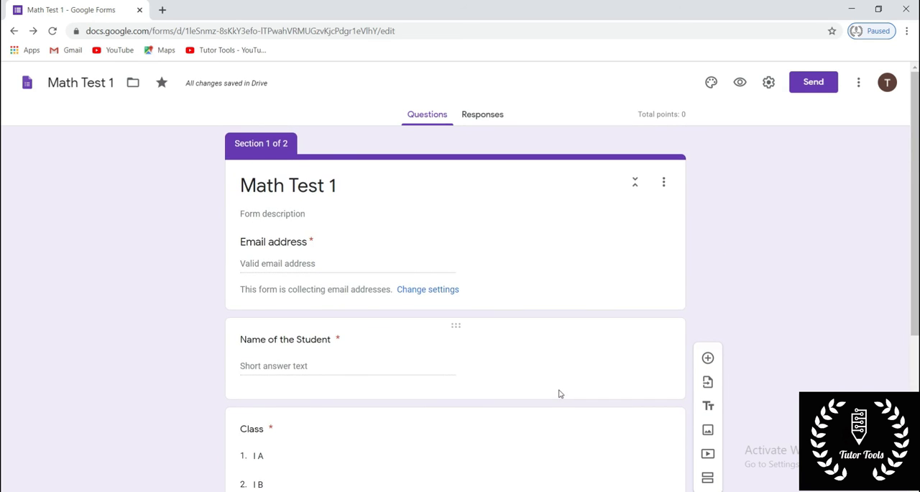
scroll(560, 394, down, 2)
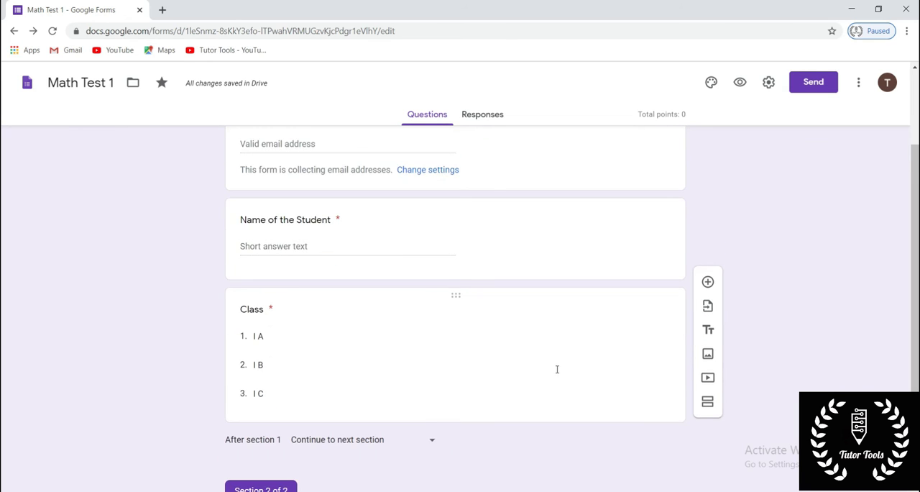
scroll(556, 369, down, 2)
click(378, 403)
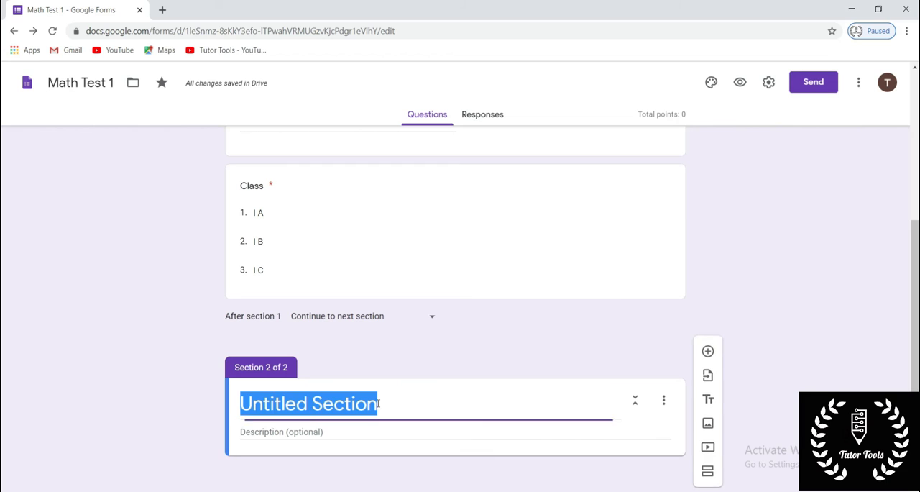
key(BackSpace)
text(Math Test 1)
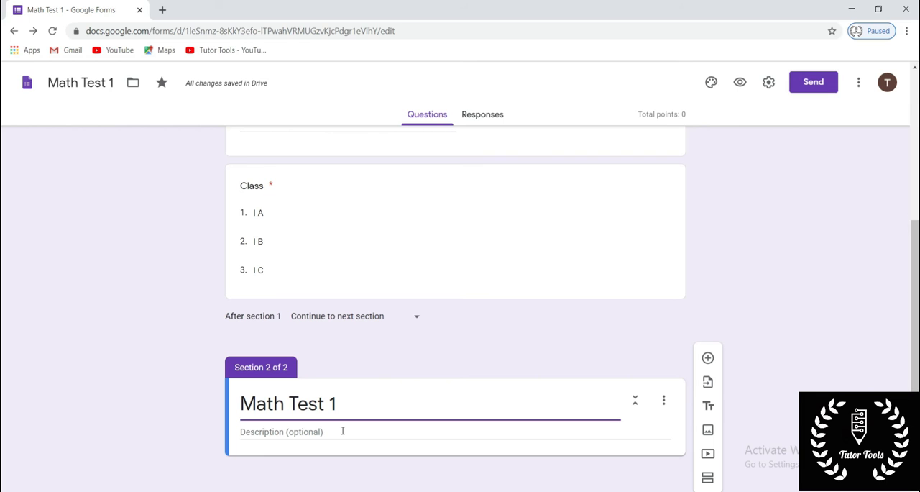
- Add a multiple choice question titled "Roman Numeral for ten" to the Math Test 1 section
click(709, 359)
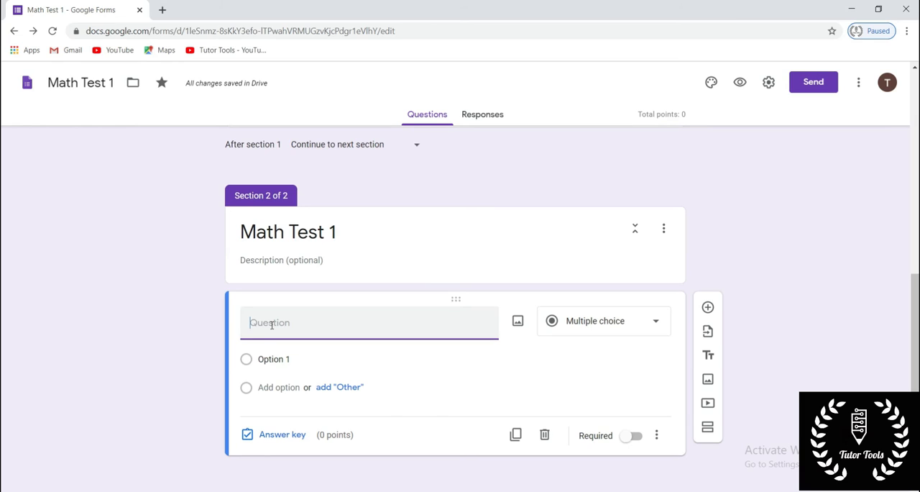
text(Roman Numeral for ten)
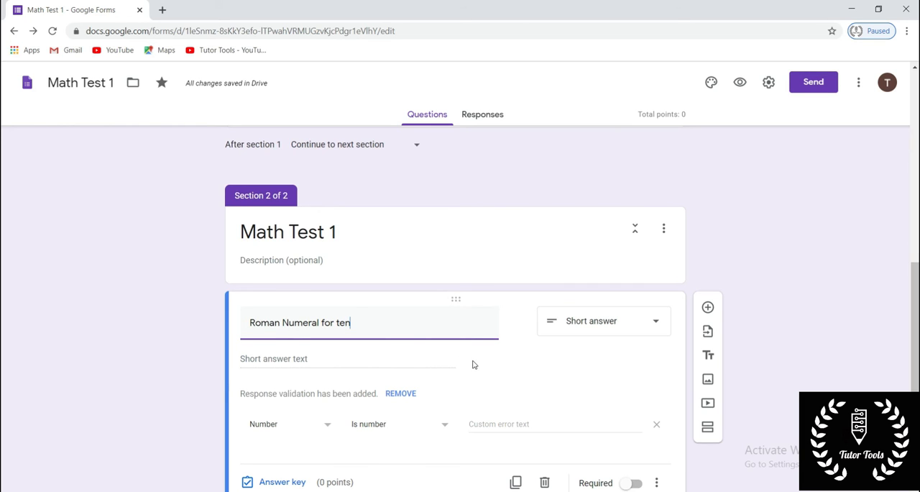
click(593, 330)
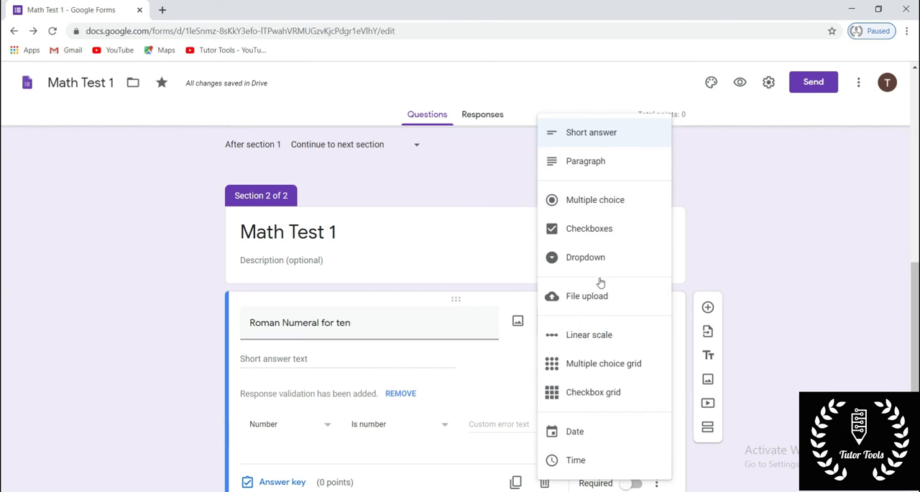
click(596, 198)
- Give the "Roman Numeral for ten" question the options M, C and X
click(314, 353)
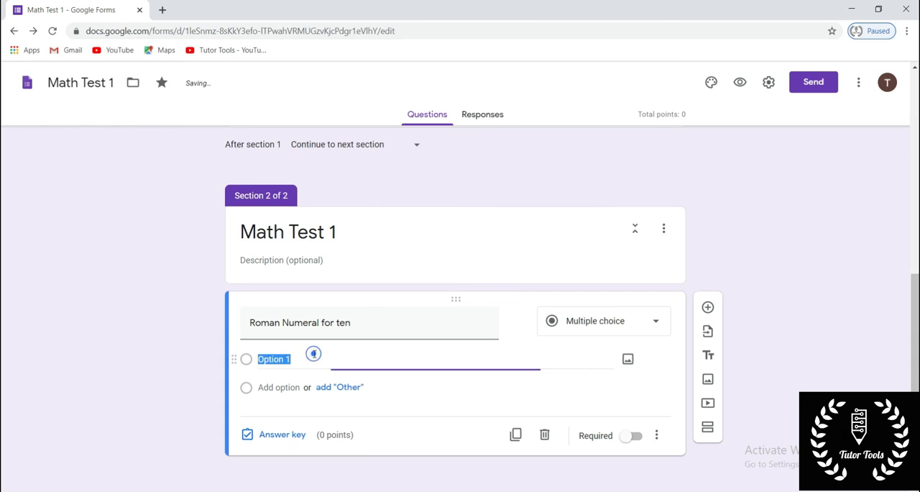
key(BackSpace)
text(M)
click(291, 387)
text(C)
click(266, 416)
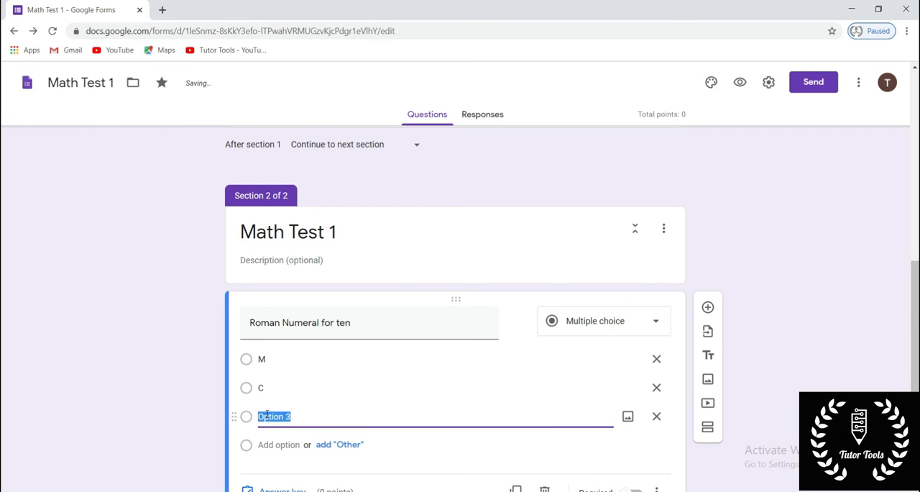
text(X)
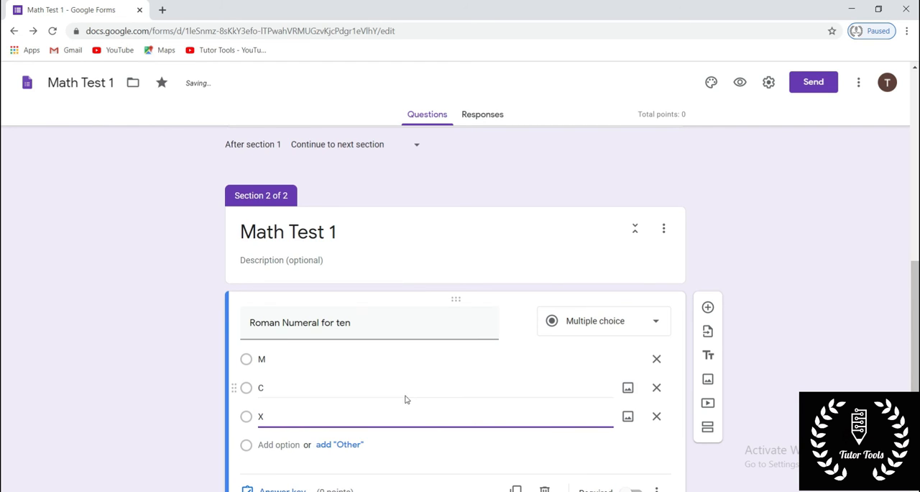
click(401, 427)
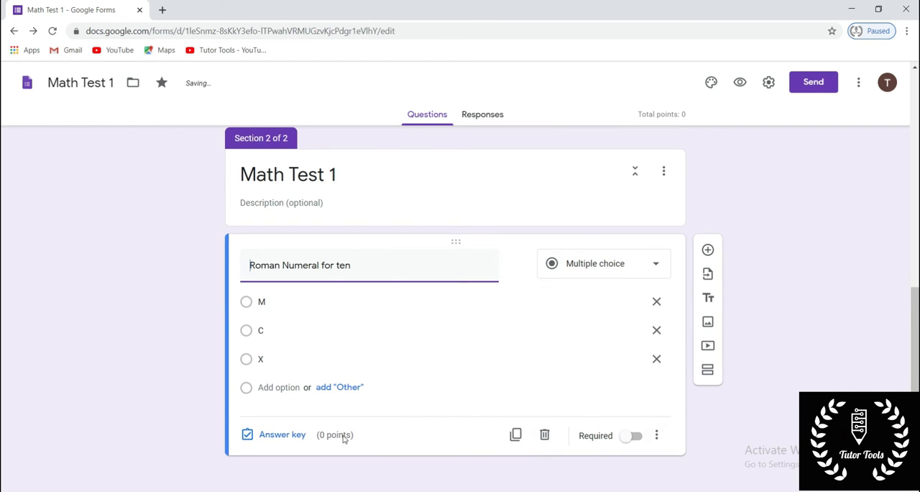
- Set the answer key of the "Roman Numeral for ten" question to 5 points with X as the correct answer
click(293, 436)
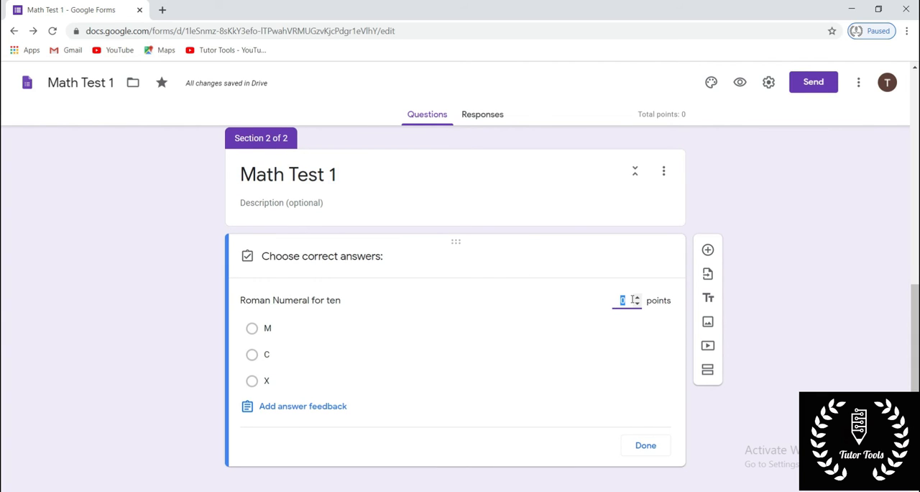
key(BackSpace)
text(5)
click(301, 433)
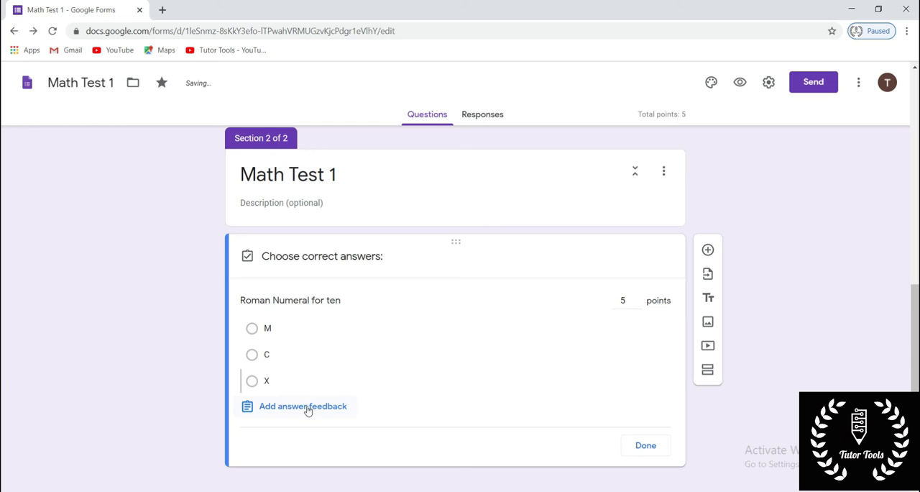
click(267, 381)
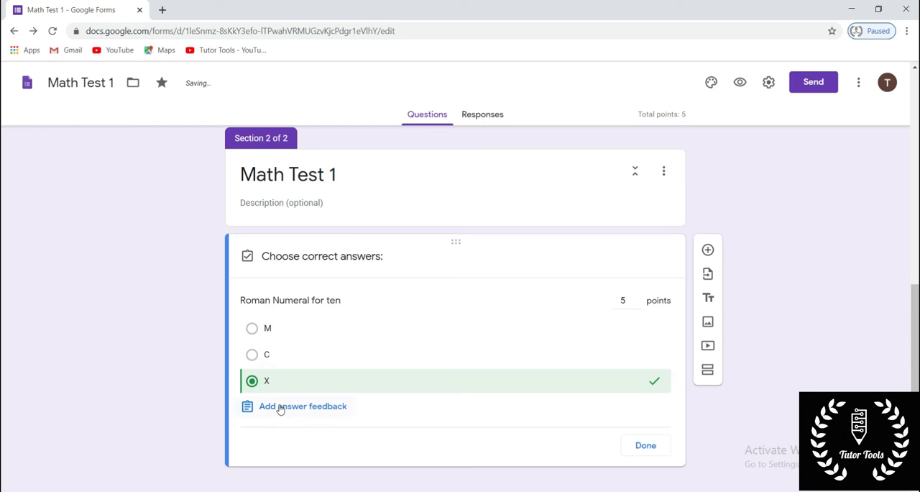
- Add the answer feedback "Read your book" for incorrect answers and "Well done" for correct answers, and finish the answer key
click(280, 407)
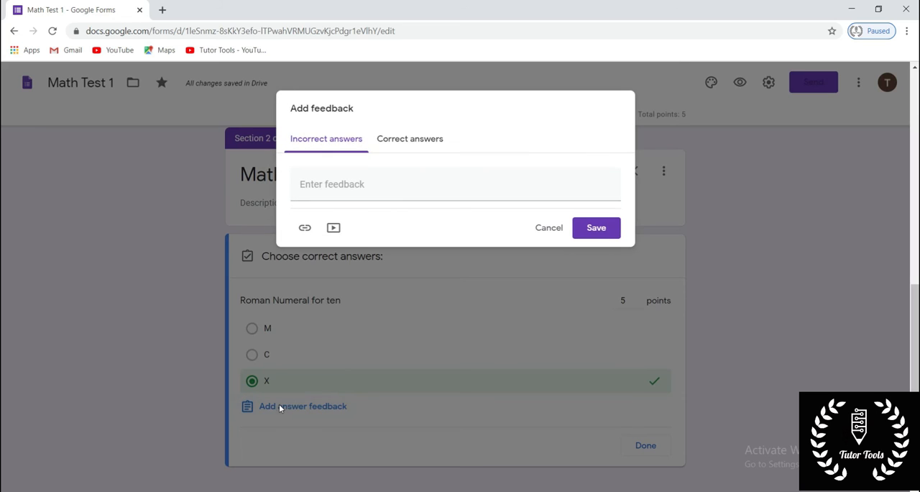
click(375, 184)
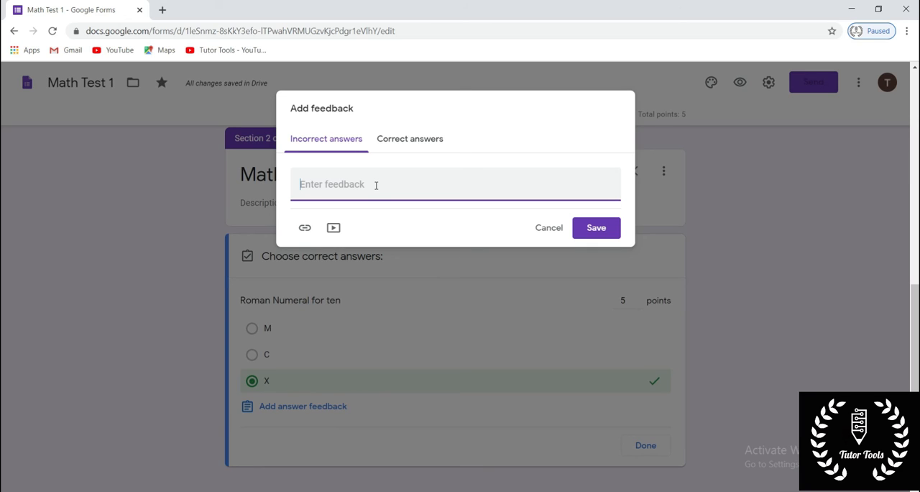
text(Read your book)
click(406, 142)
click(389, 189)
text(We)
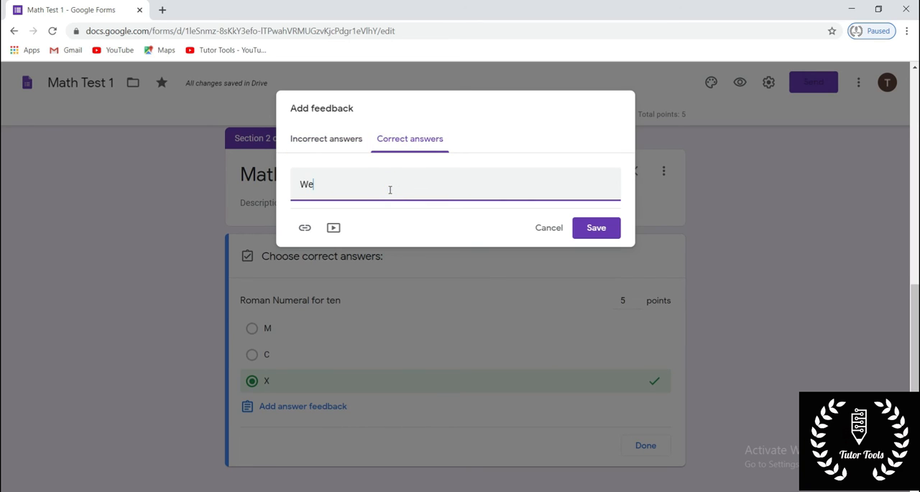
text(ll done)
click(586, 237)
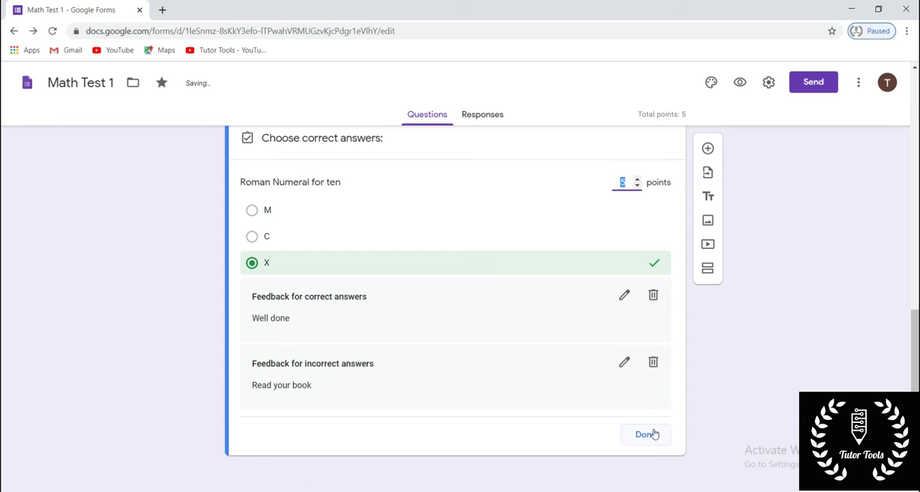
click(645, 434)
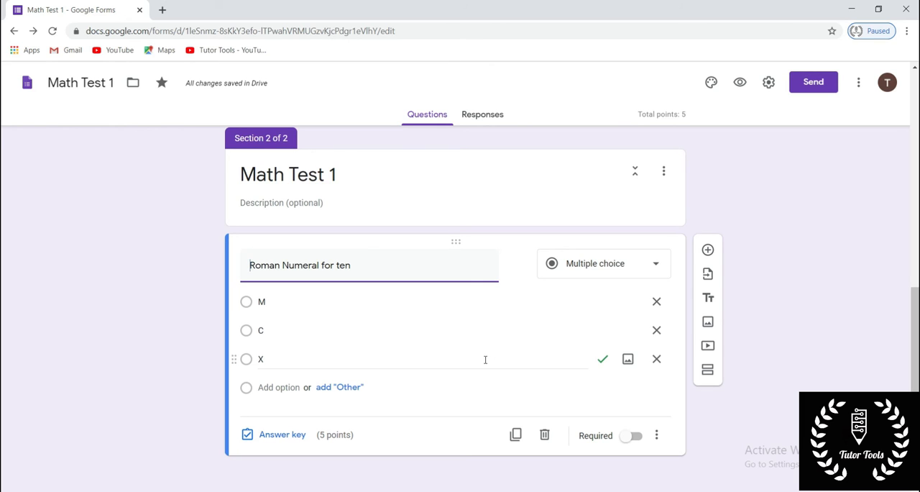
- Duplicate the "Roman Numeral for ten" question and retitle the copy "Roman Numeral for hundred"
scroll(486, 360, up, 1)
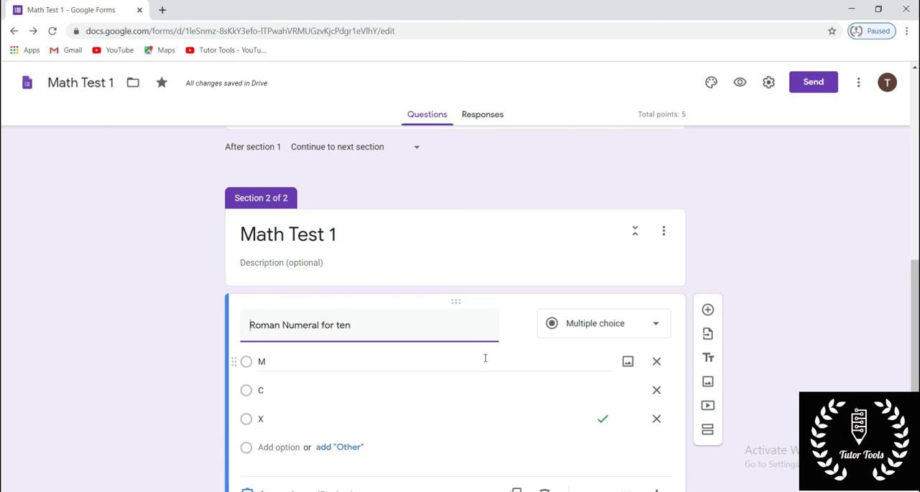
scroll(485, 358, down, 1)
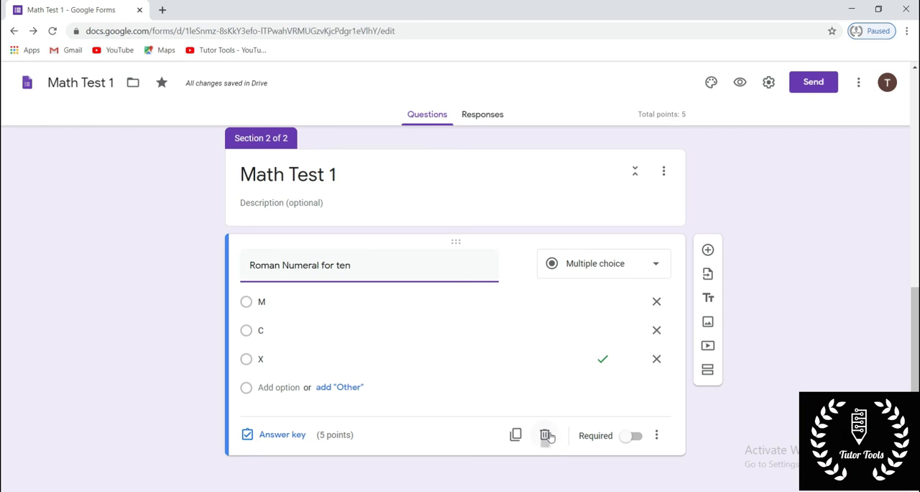
click(515, 435)
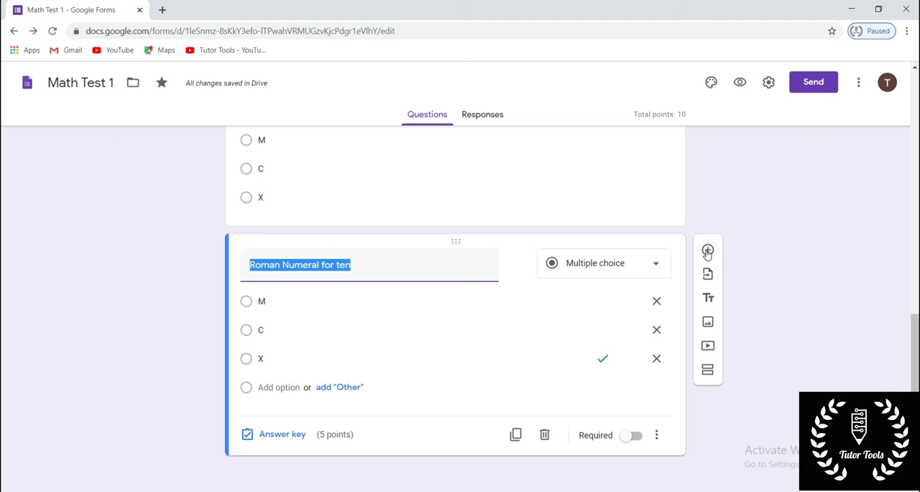
click(415, 266)
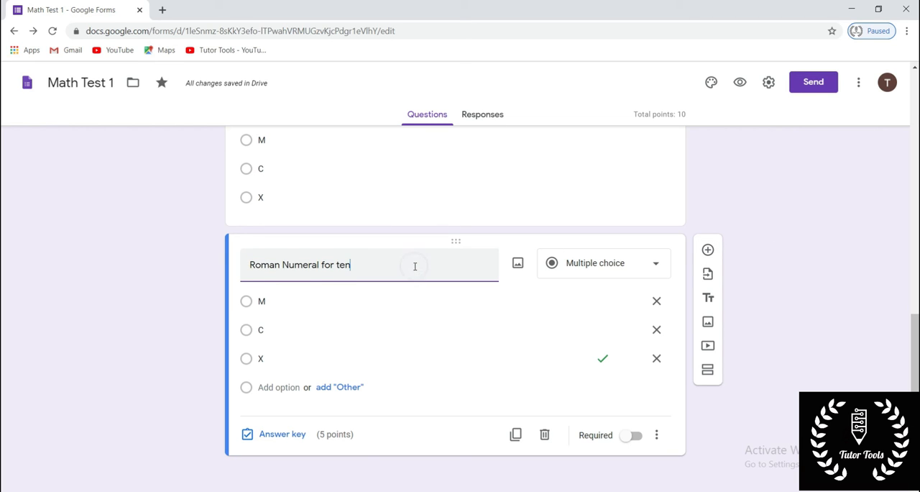
key(BackSpace)
key(BackSpace)
key(BackSpace)
text(hun)
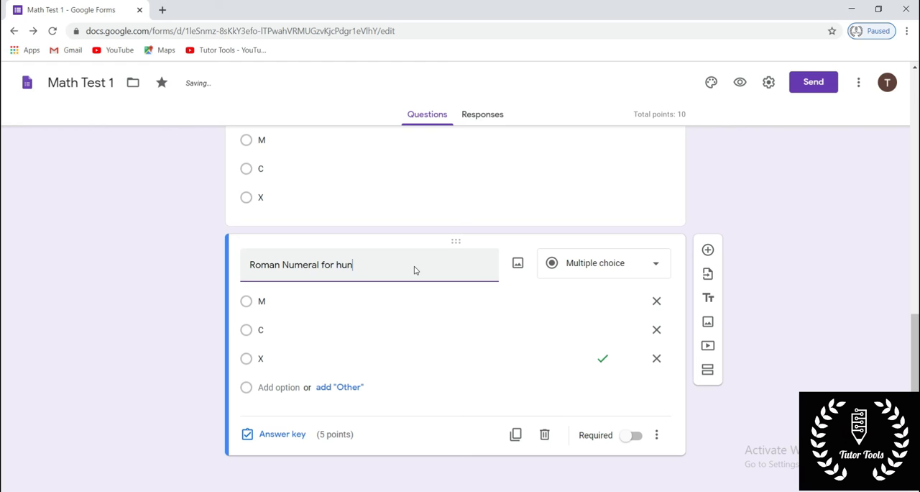
text(dred)
- Change the correct answer of the "Roman Numeral for hundred" question to C in its answer key
click(282, 434)
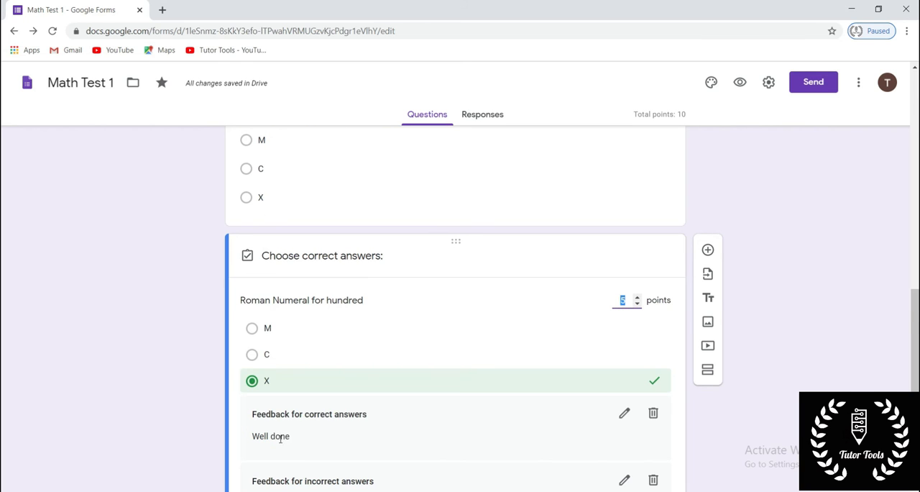
click(442, 382)
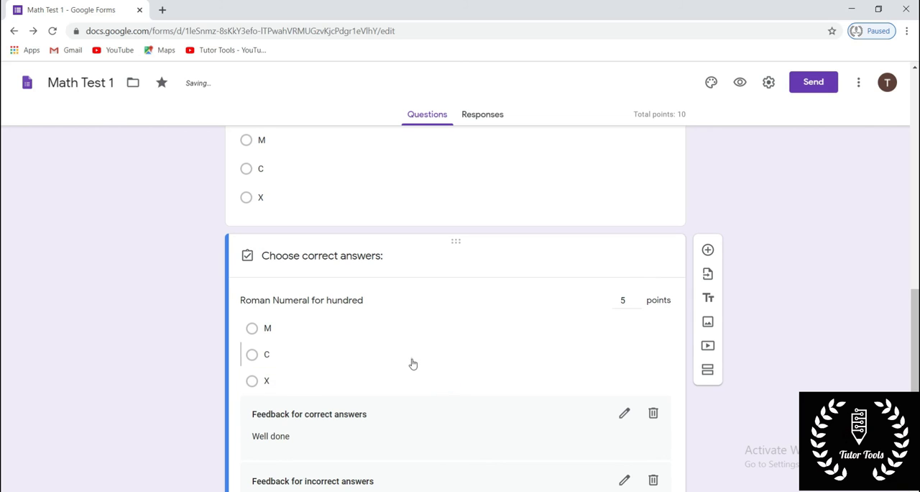
click(413, 364)
scroll(468, 370, down, 2)
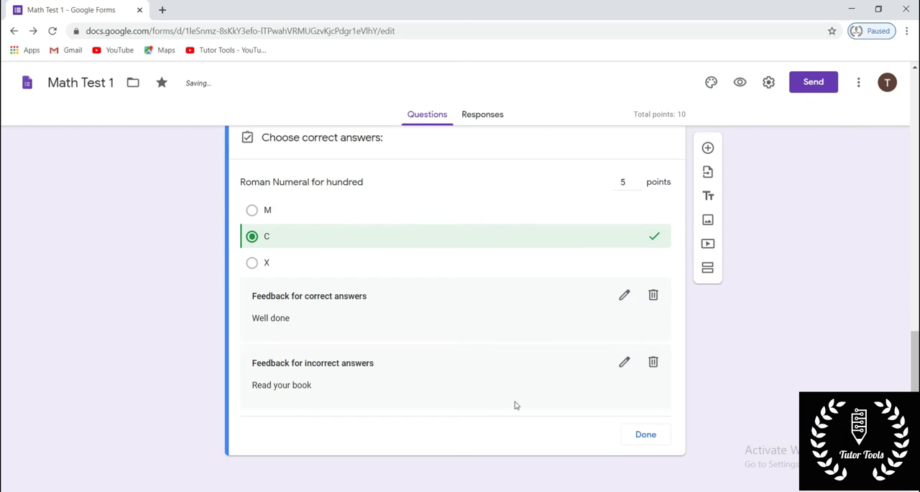
click(646, 435)
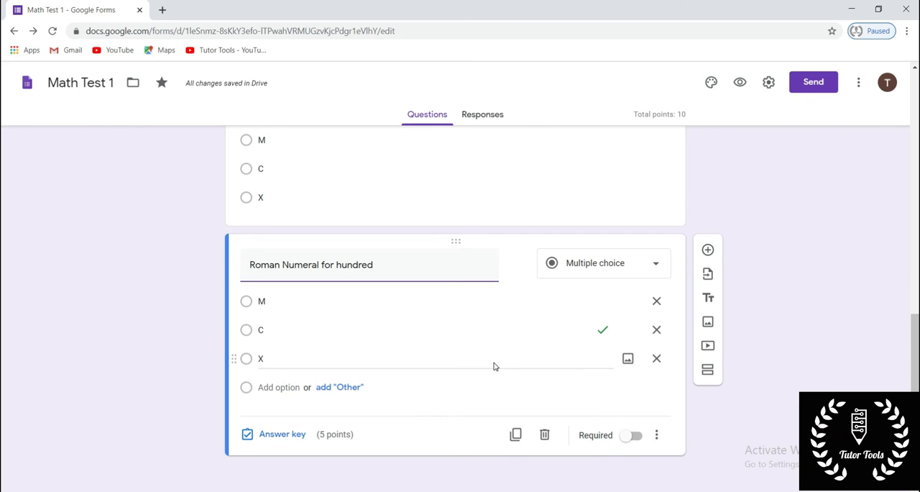
- Preview the form as a respondent and fill in the email address
scroll(493, 367, up, 4)
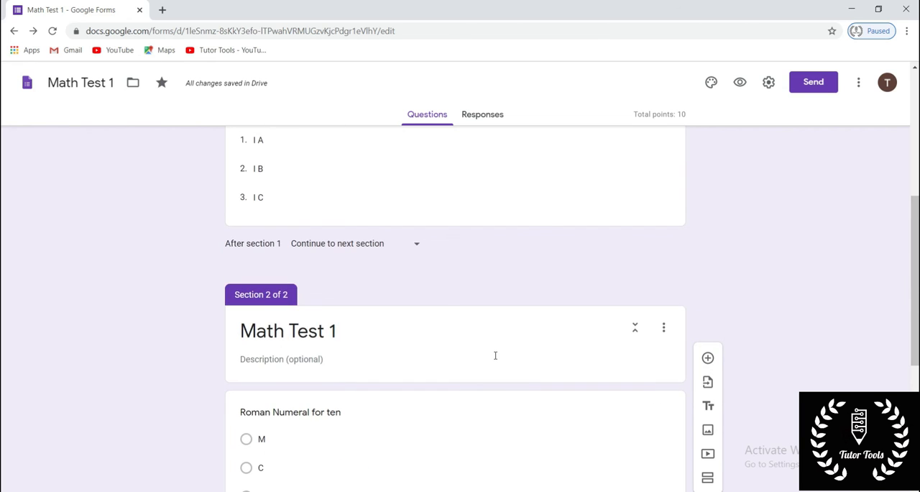
scroll(496, 356, up, 5)
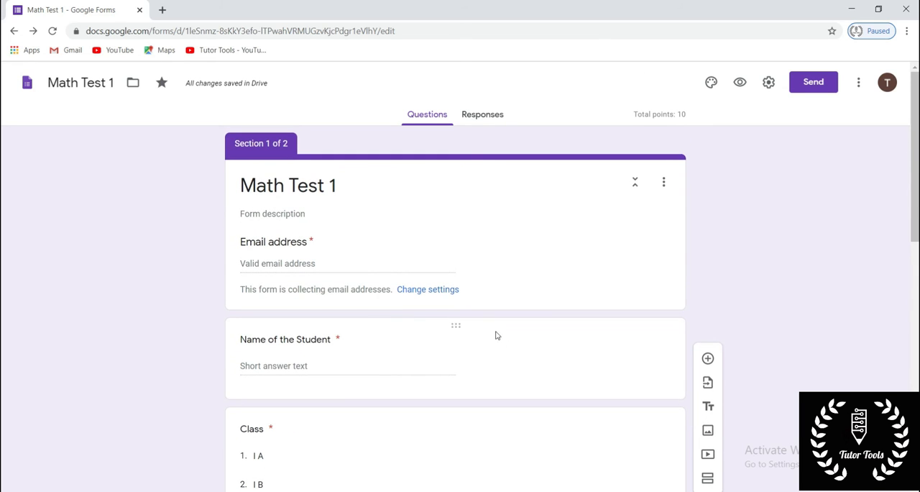
click(739, 83)
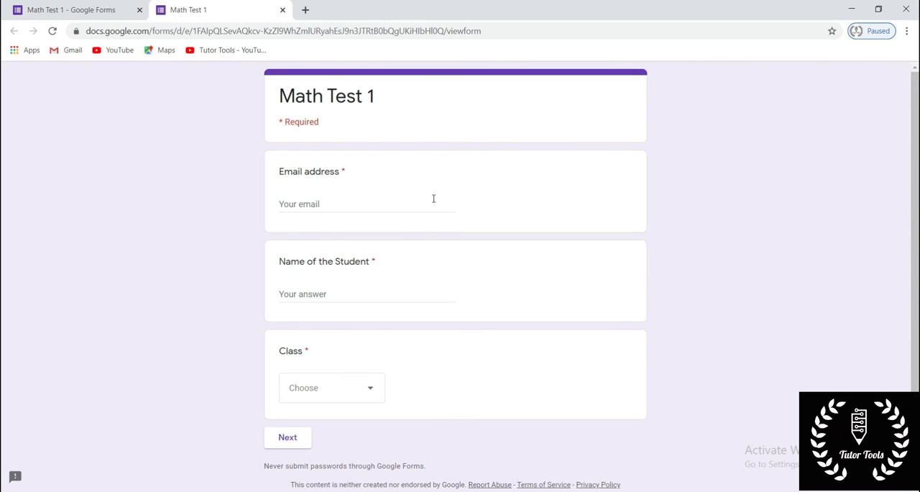
click(331, 205)
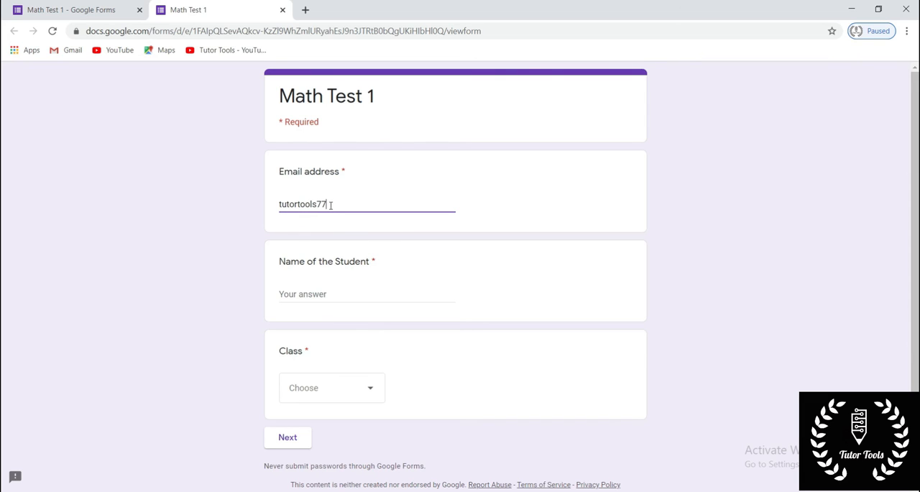
- Fill in the student's name, choose a class and continue to the test section
click(377, 289)
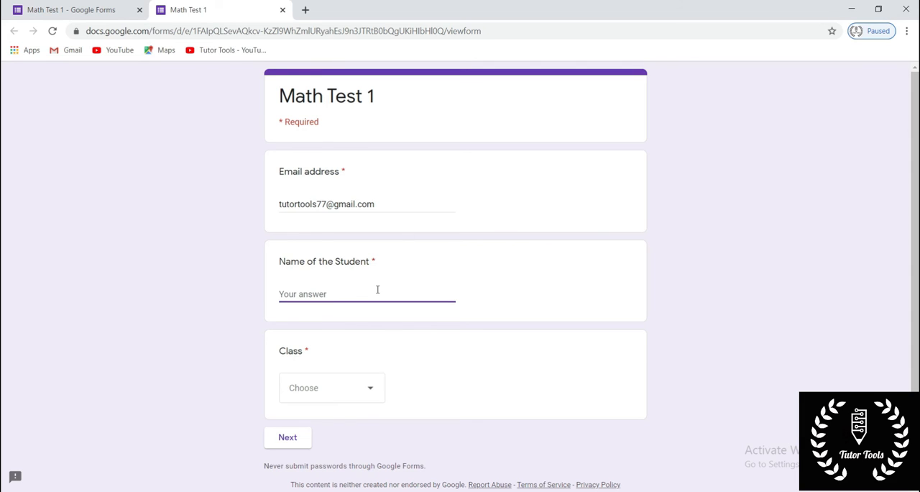
text(Tutor tools)
click(367, 374)
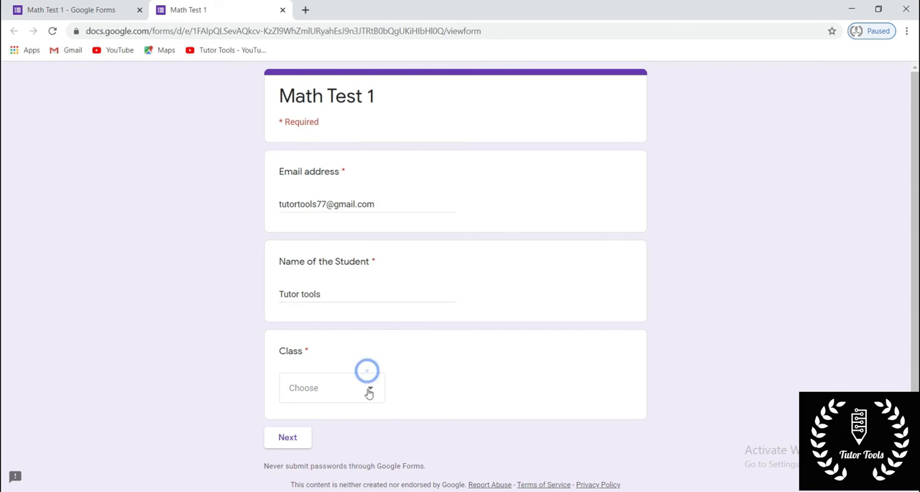
click(326, 405)
click(275, 438)
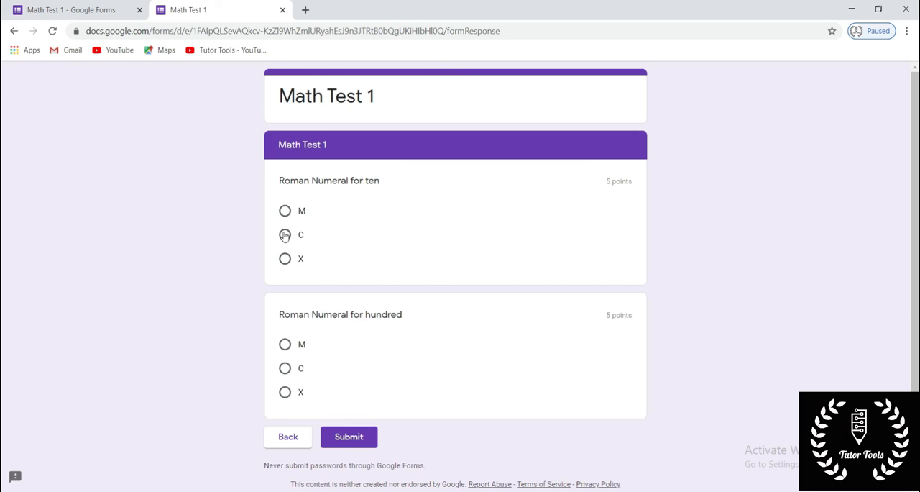
- Answer X for the ten question and C for the hundred question, and submit the form
click(284, 259)
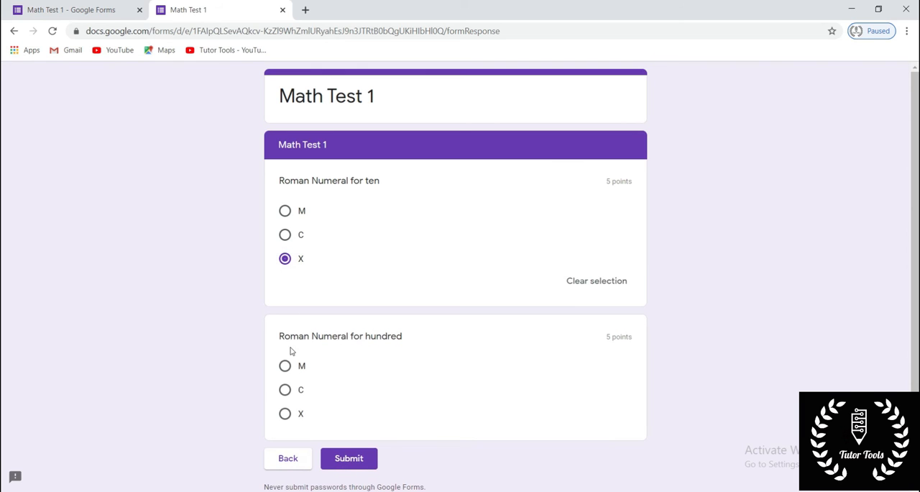
click(285, 391)
scroll(358, 399, down, 2)
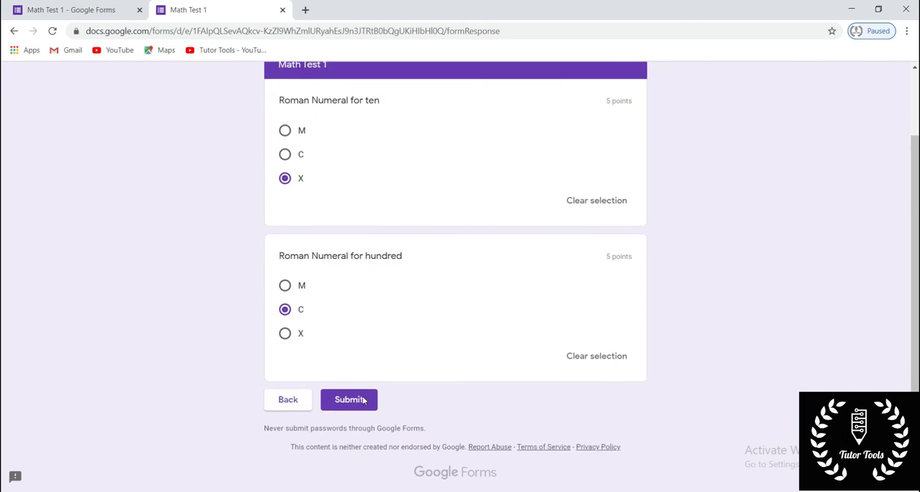
click(350, 399)
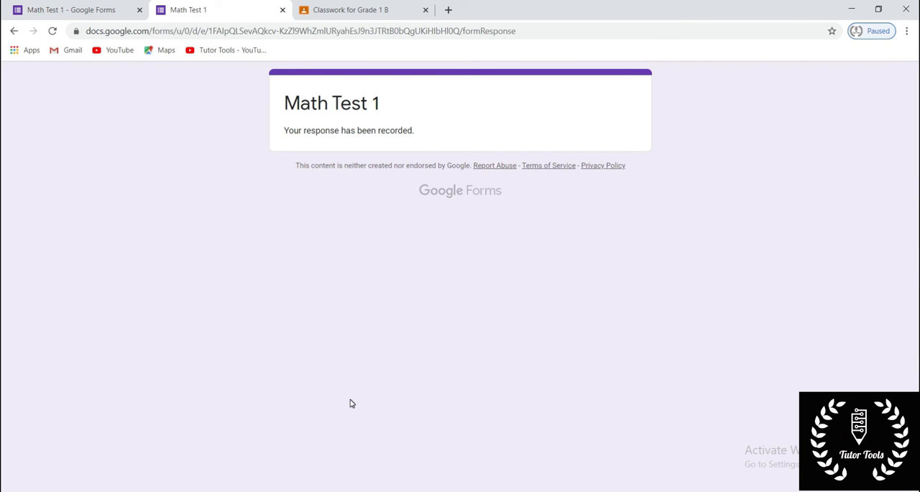
- Return to the form editor and view the summary of the quiz responses
click(480, 108)
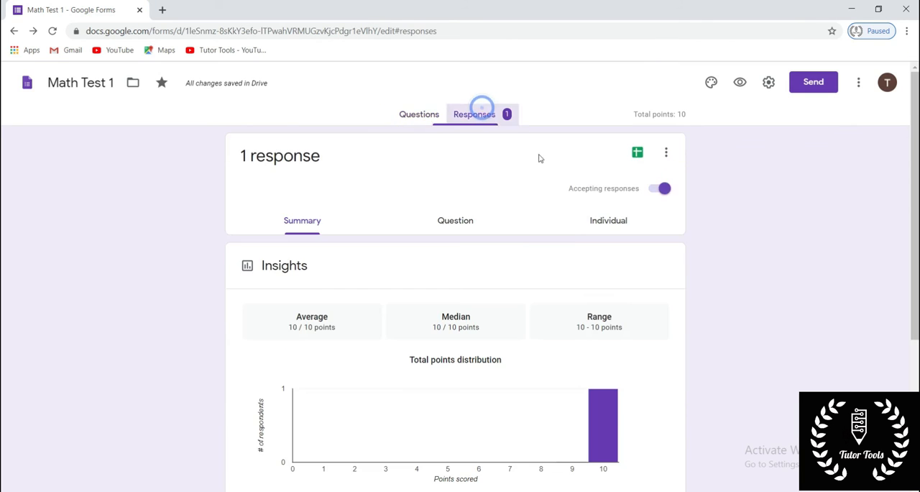
- Review the response summary's insights and scores, and look through the available options for managing responses
scroll(571, 242, down, 2)
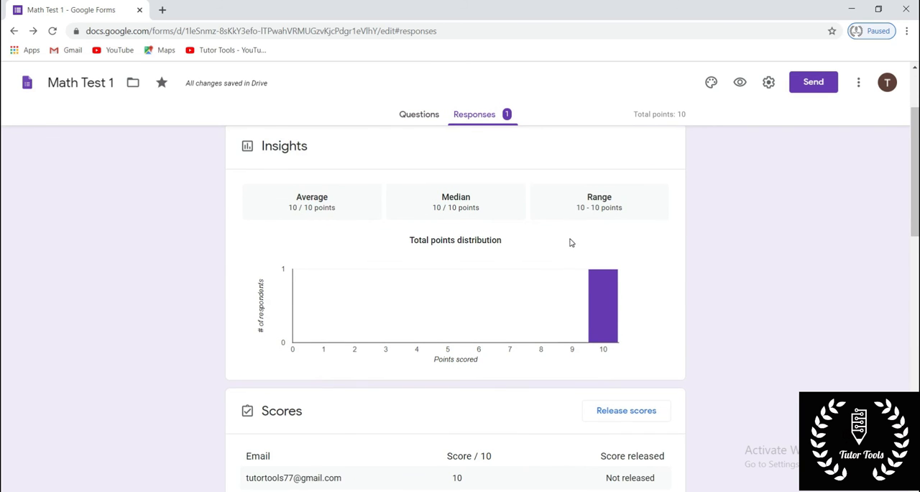
scroll(571, 242, down, 2)
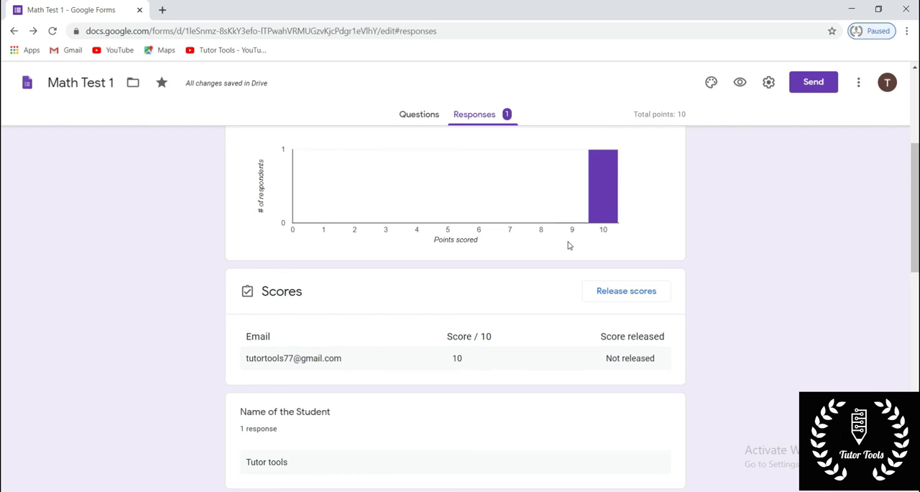
scroll(568, 245, up, 4)
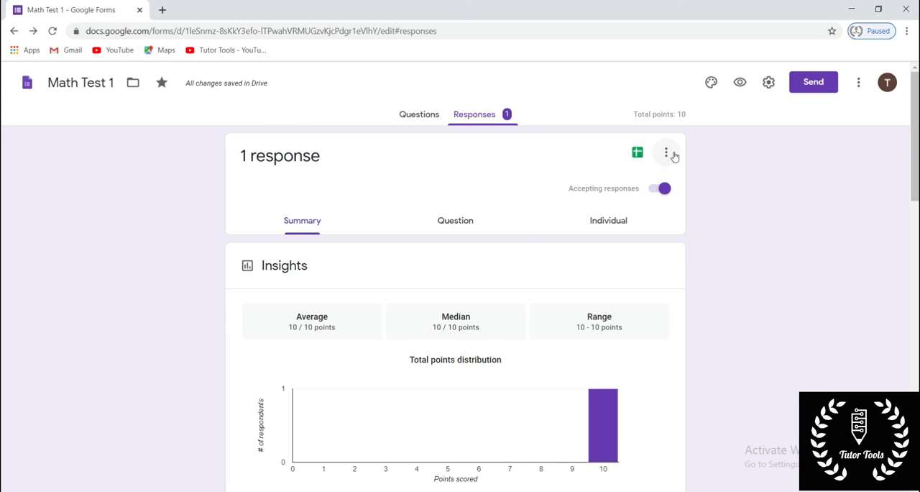
click(668, 152)
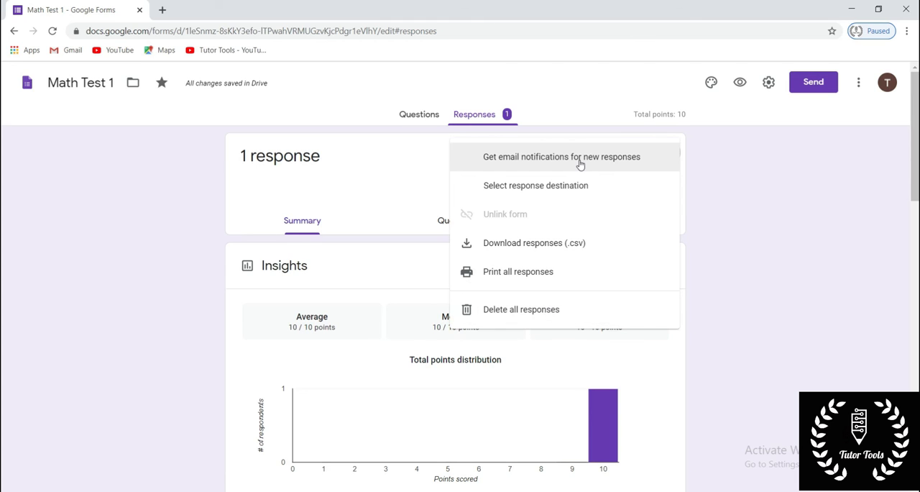
click(390, 186)
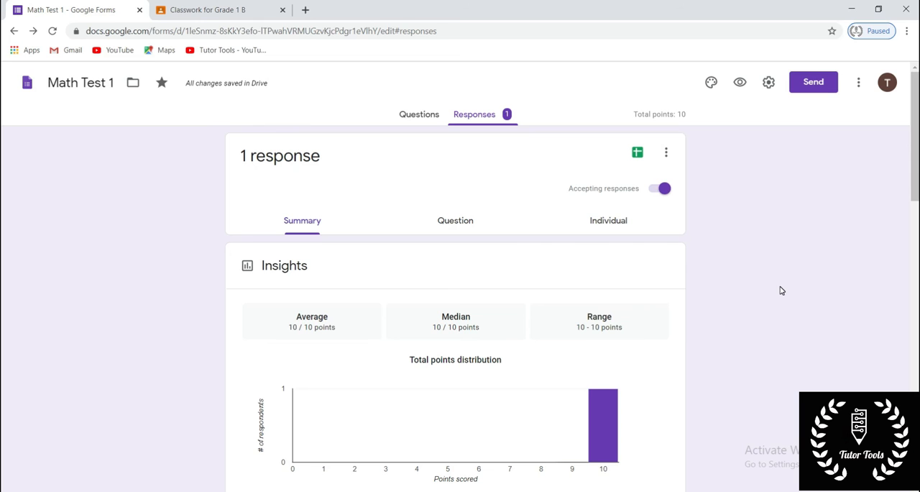
- Release the quiz scores to all respondents by email
scroll(781, 291, down, 5)
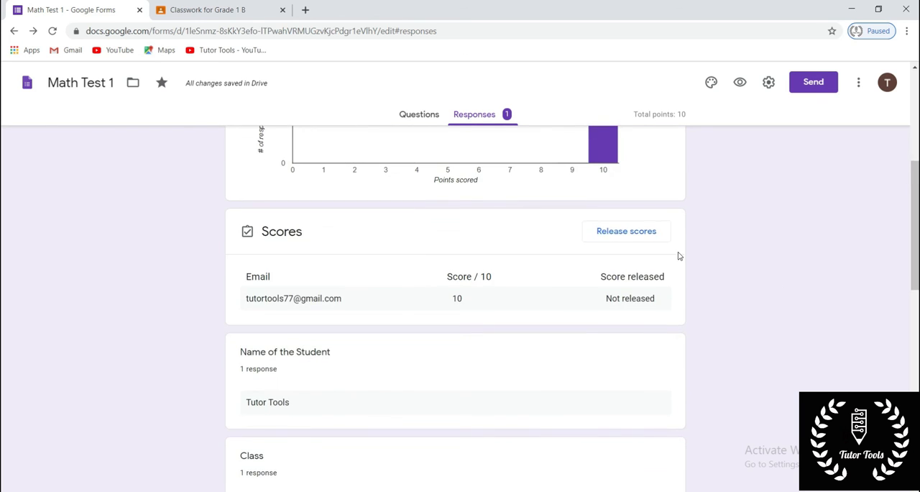
click(631, 236)
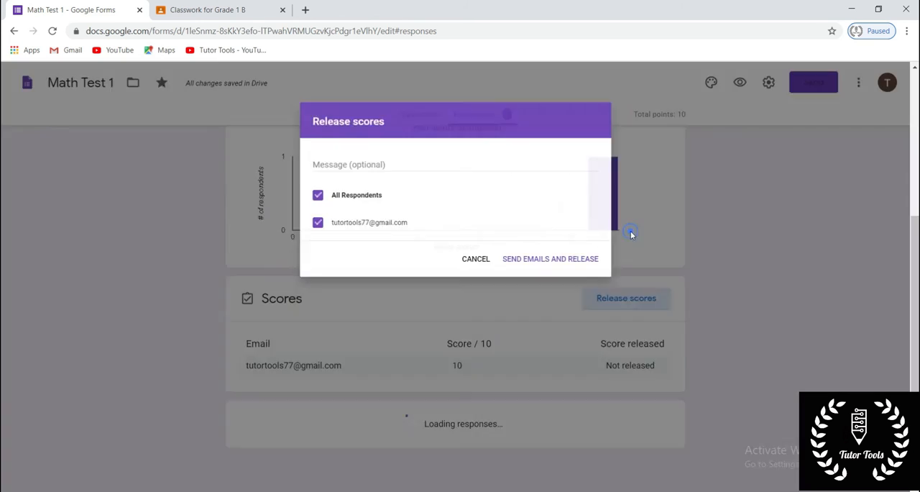
click(588, 267)
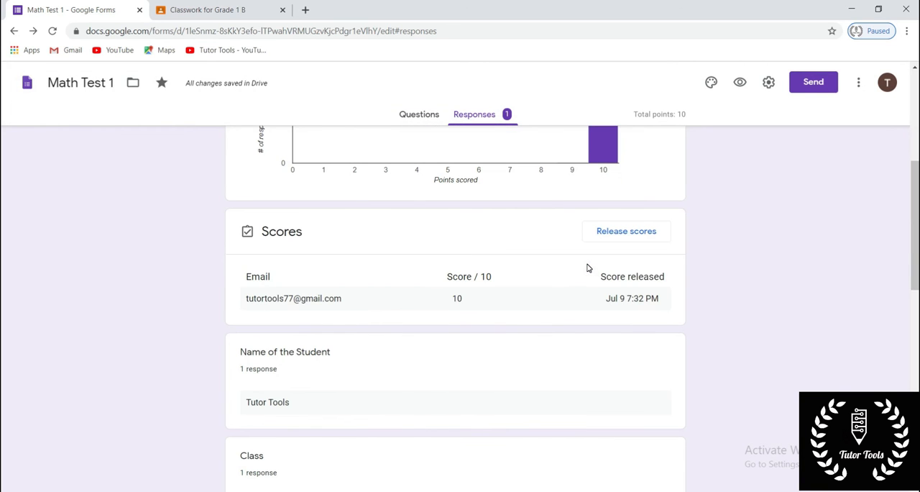
- Check the grade release and respondent visibility options in the quiz settings and save the settings
scroll(713, 241, up, 5)
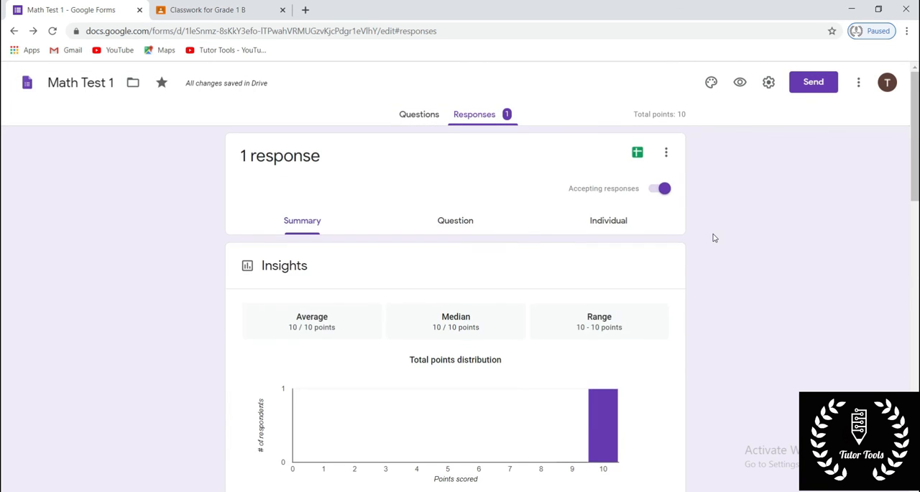
click(768, 88)
click(565, 140)
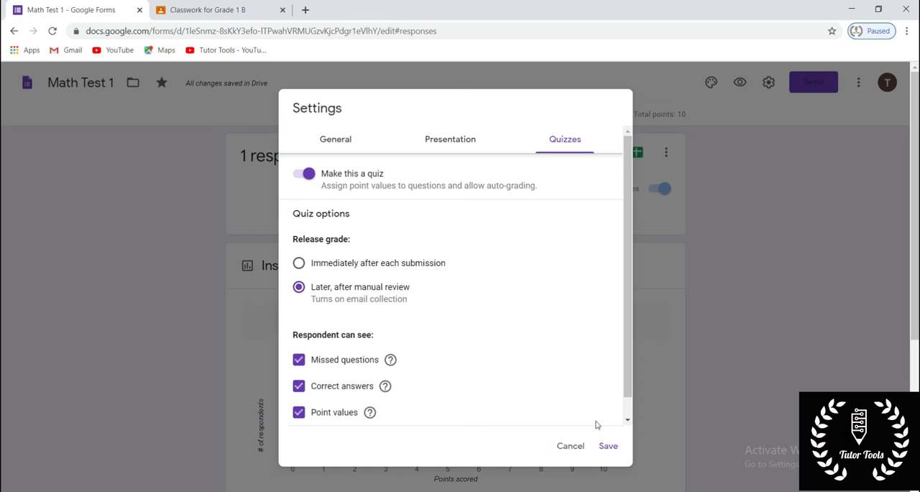
click(606, 445)
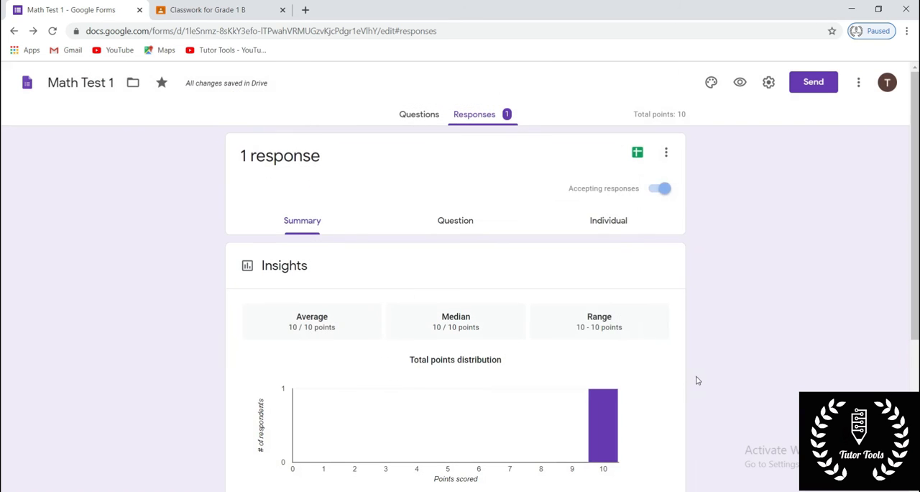
- Stop the form from accepting responses, and turn accepting responses back on
click(660, 191)
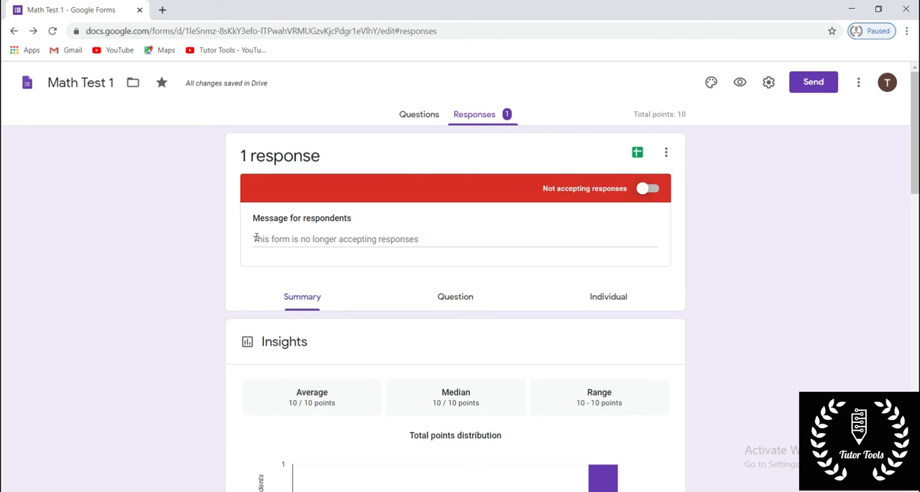
click(647, 189)
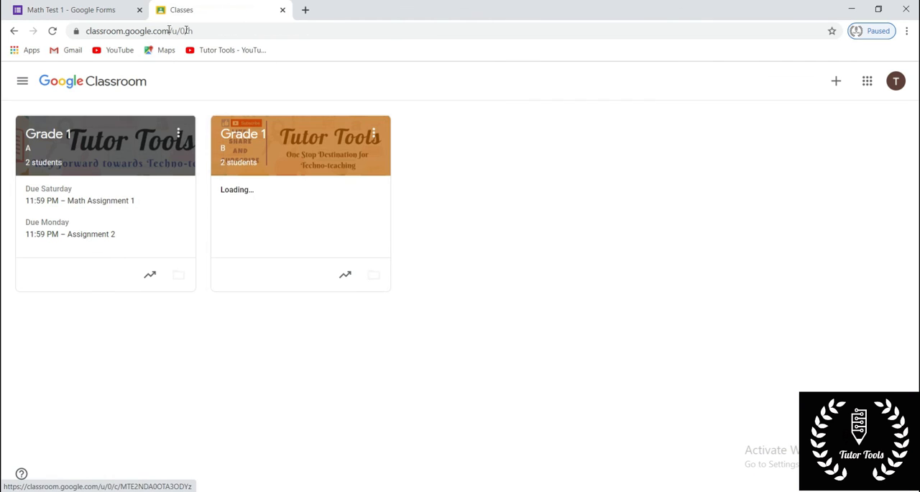
- In Google Classroom, open the Math Test 1 draft in the Grade 1 A classwork for editing and remove its Blank Quiz attachment
click(102, 151)
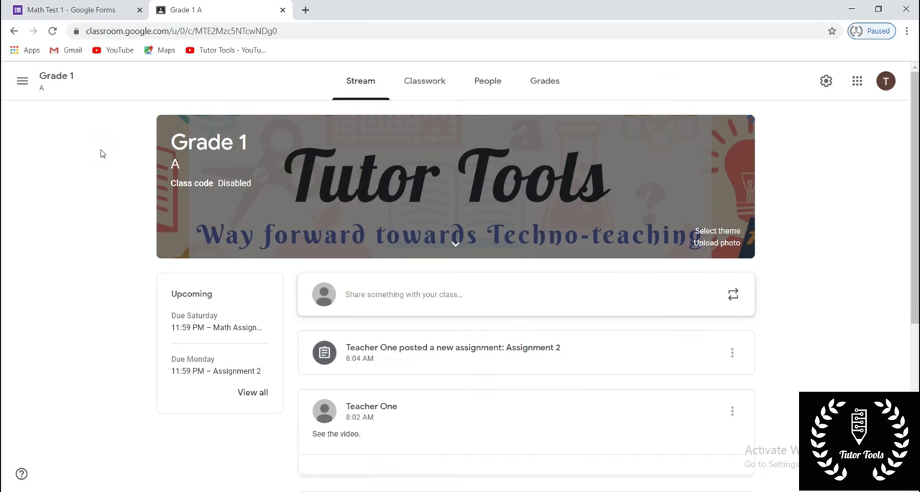
click(438, 85)
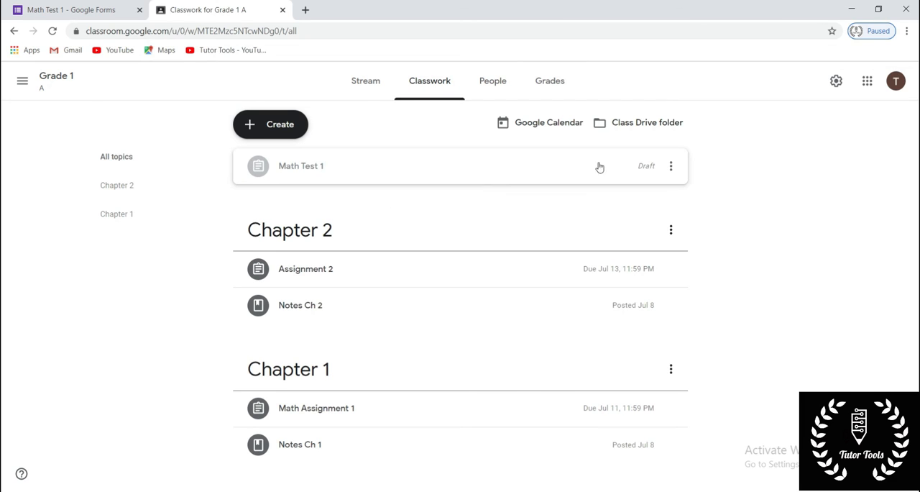
click(418, 174)
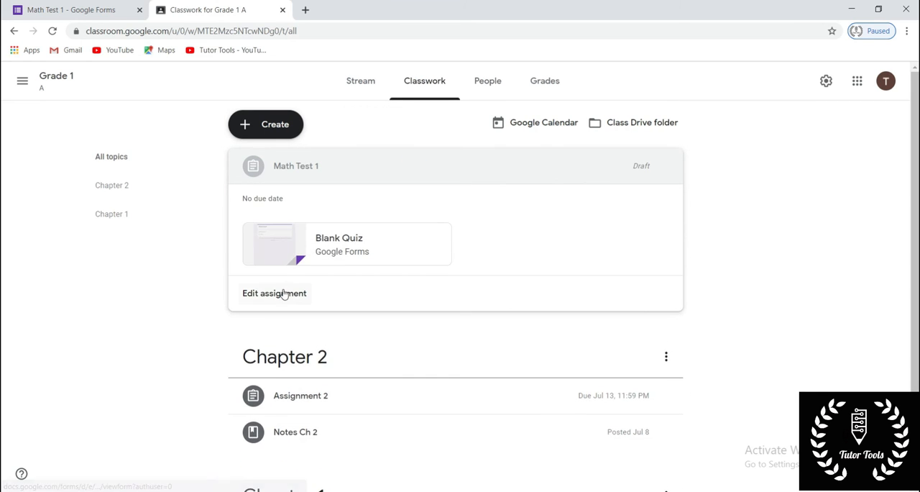
click(282, 294)
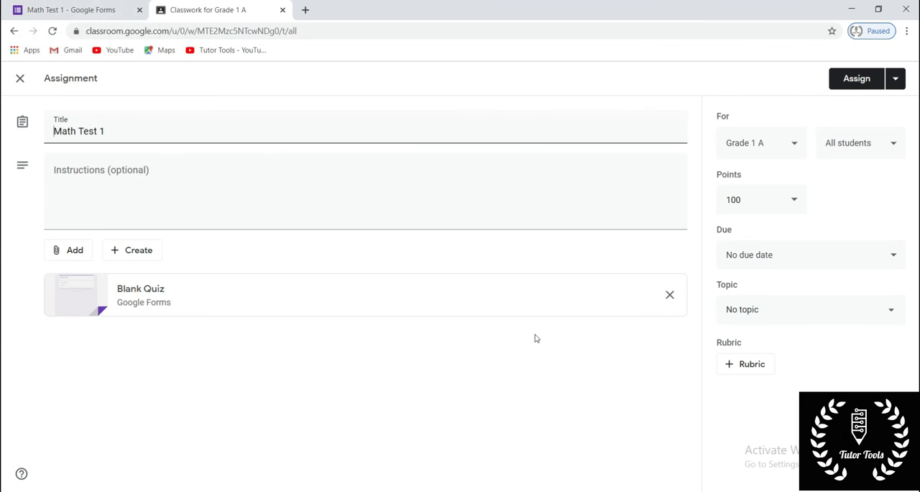
click(671, 298)
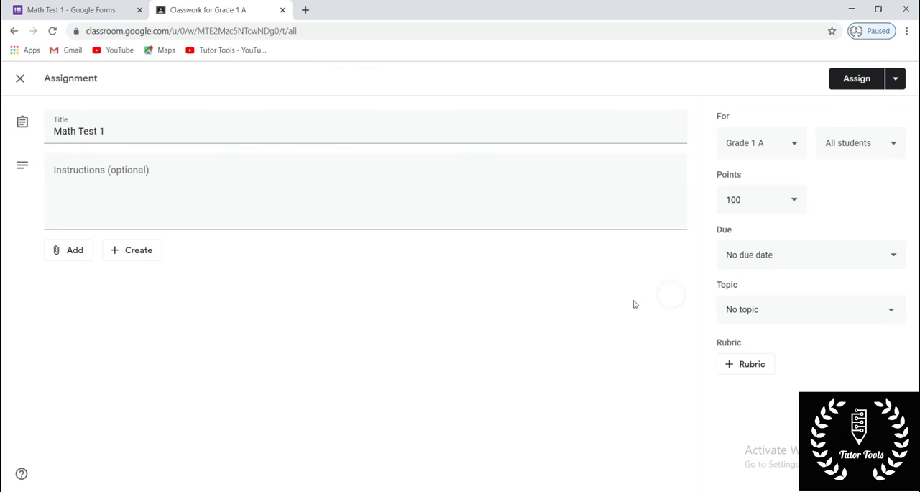
- Switch to the Math Test 1 form in Google Forms and copy its shortened sharing link
click(43, 13)
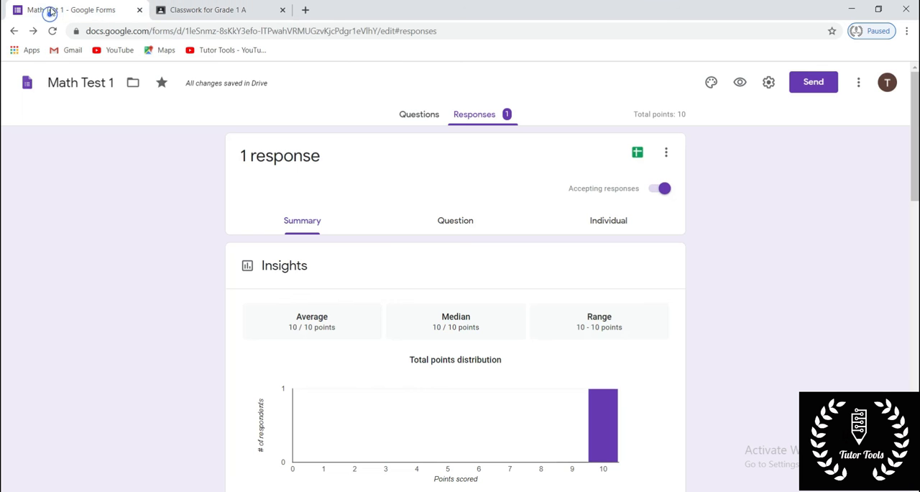
click(820, 83)
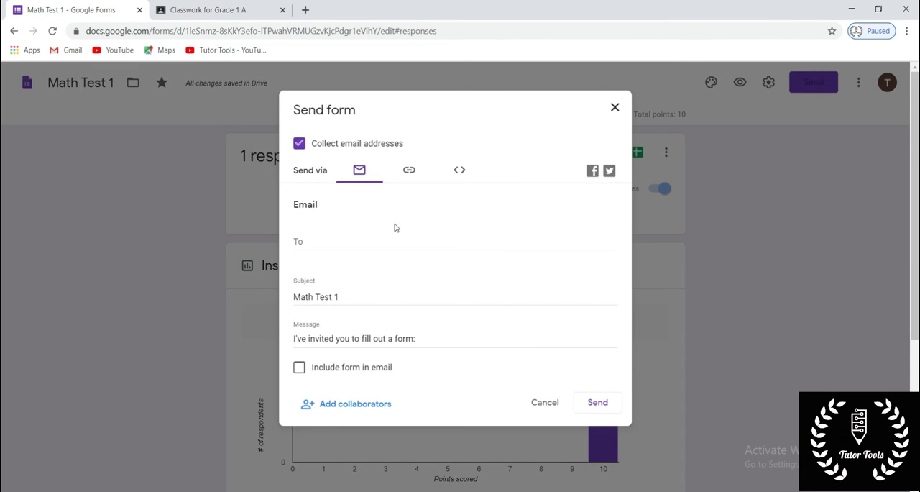
click(408, 175)
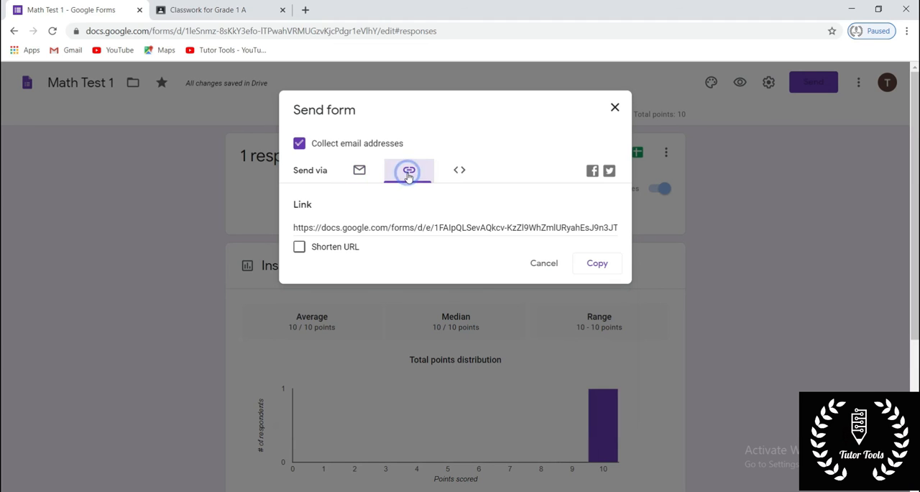
click(299, 246)
click(584, 262)
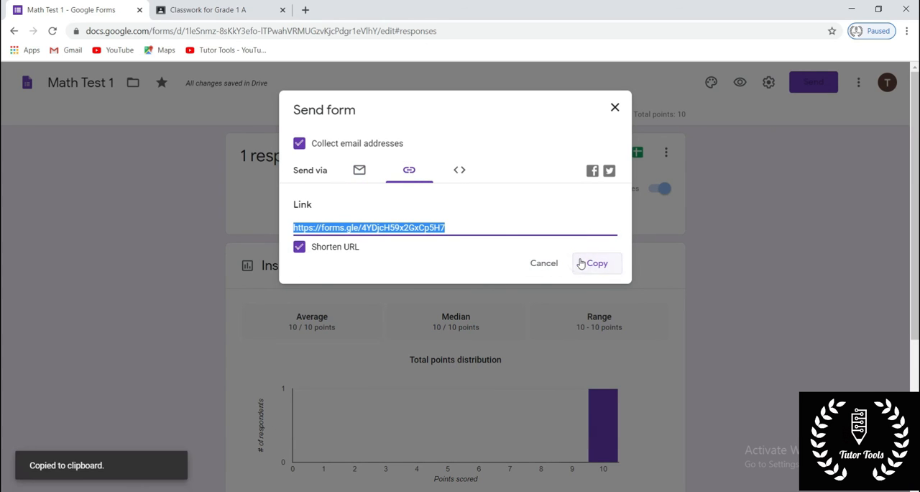
- Return to the Classroom assignment and attach the copied Math Test 1 form link
click(205, 10)
click(63, 250)
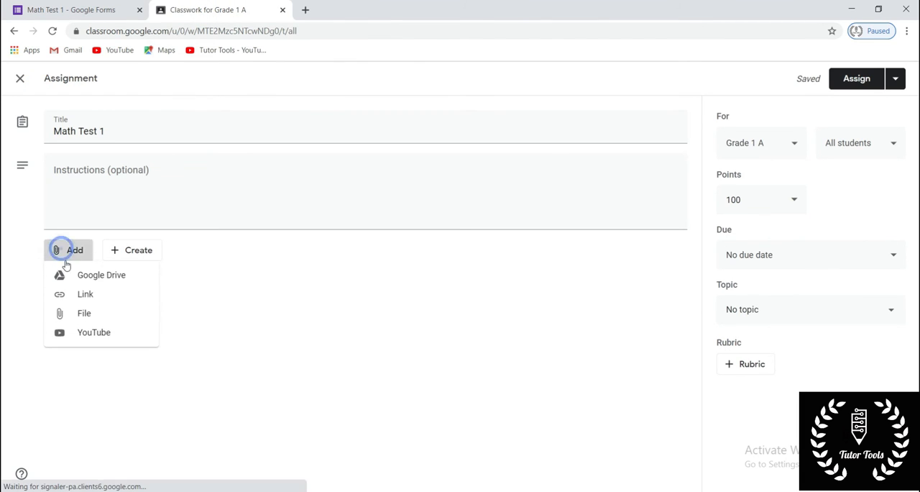
click(80, 294)
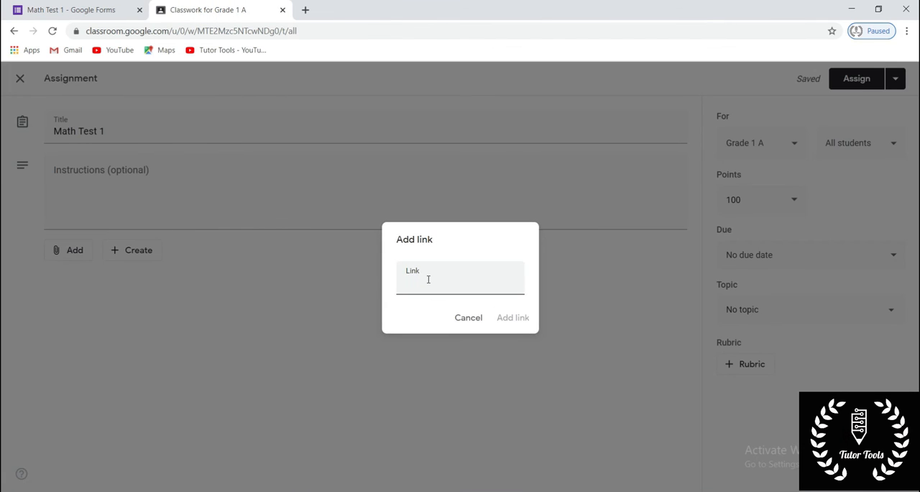
key(ctrl+v)
click(507, 318)
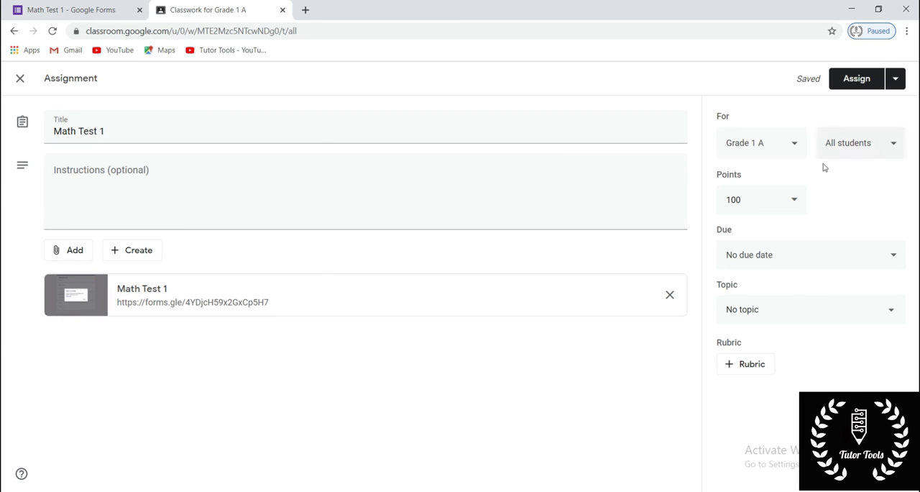
- Set the assignment's points to 10
click(761, 199)
key(BackSpace)
key(BackSpace)
text(0)
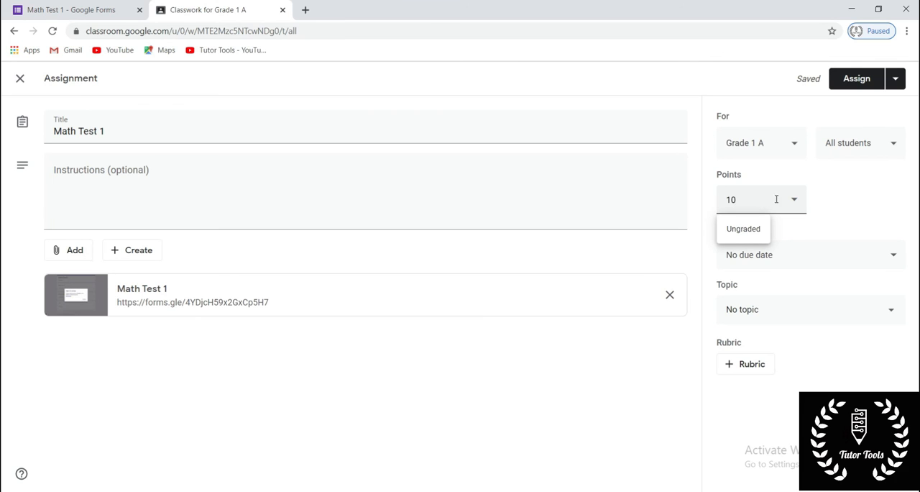
click(838, 199)
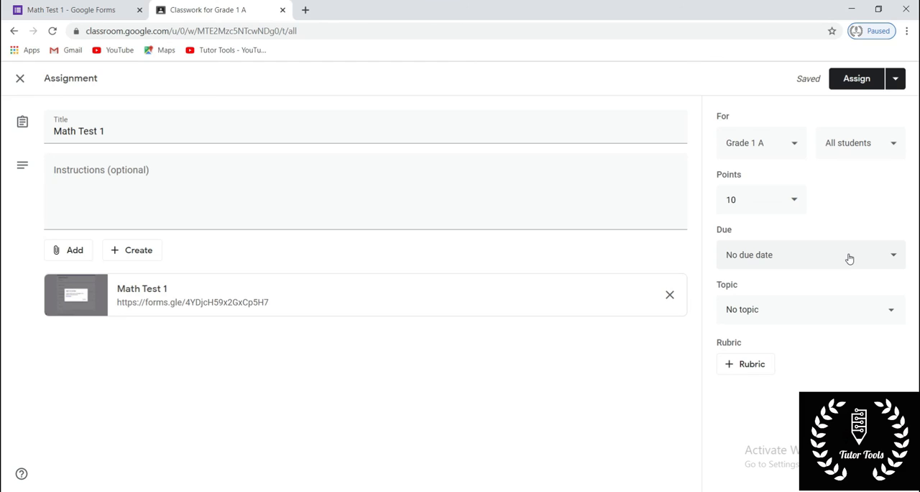
- Set the assignment's due date to Jul 10, 2020 and the due time to 11:30 AM
click(850, 258)
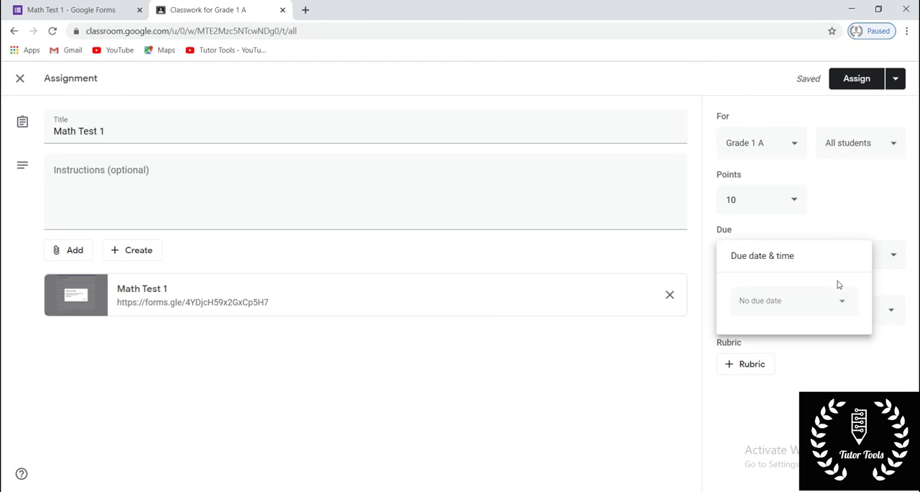
click(788, 304)
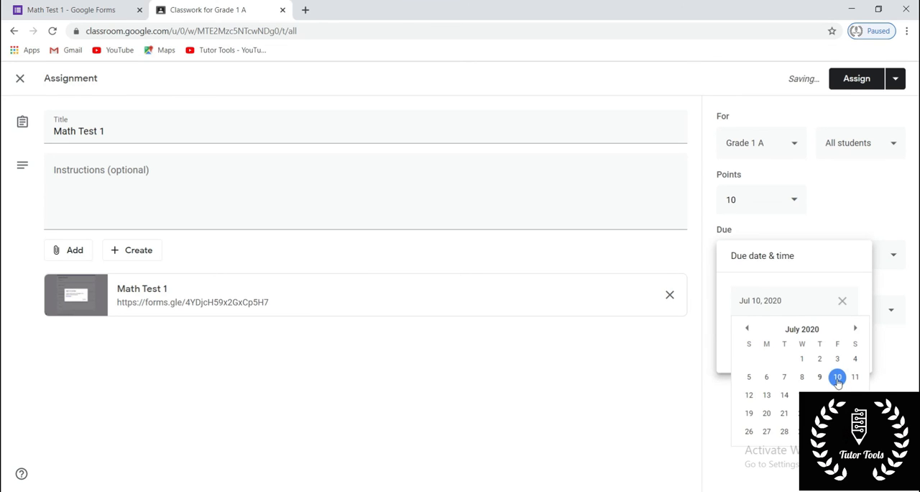
click(838, 376)
click(794, 335)
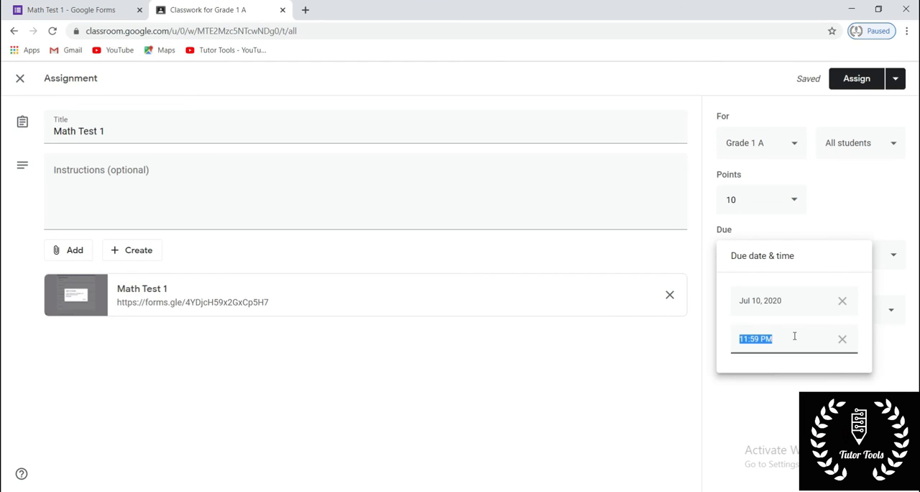
click(759, 338)
key(BackSpace)
key(BackSpace)
key(BackSpace)
key(BackSpace)
text(30 A)
click(793, 429)
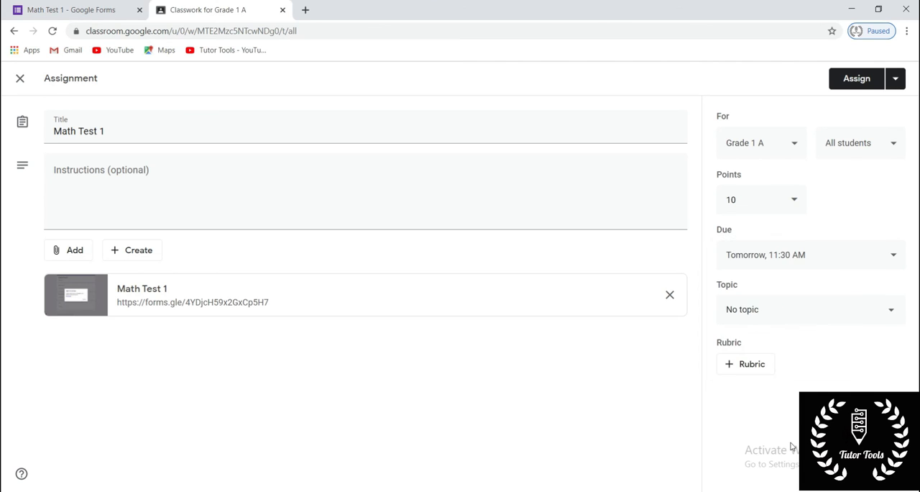
- Assign the Math Test 1 assignment to the Chapter 1 topic
click(821, 308)
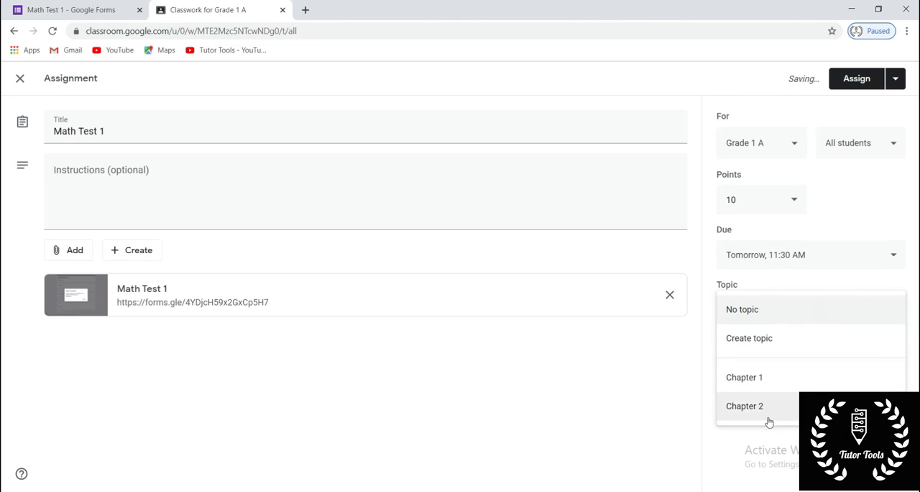
click(760, 378)
click(640, 385)
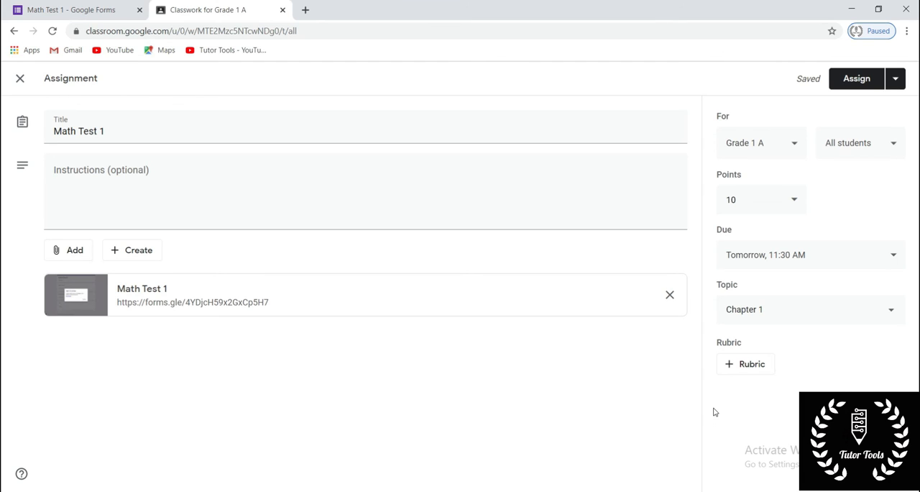
- Start scheduling the Math Test 1 assignment for Grade 1 A and choose Jul 10, 2020 as the posting date
click(903, 83)
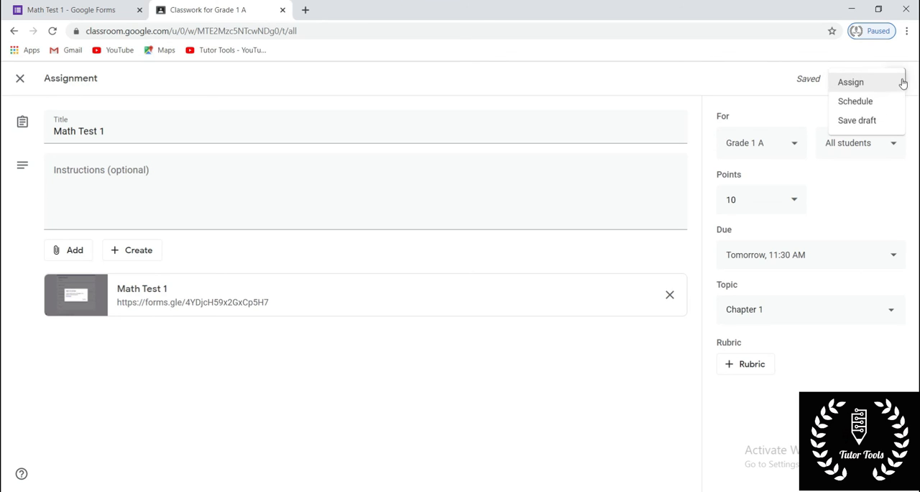
click(872, 99)
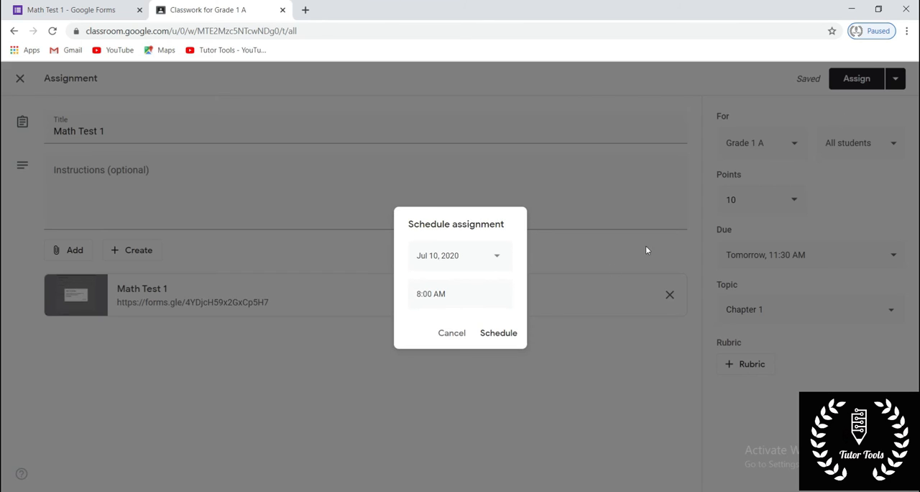
click(480, 257)
click(515, 331)
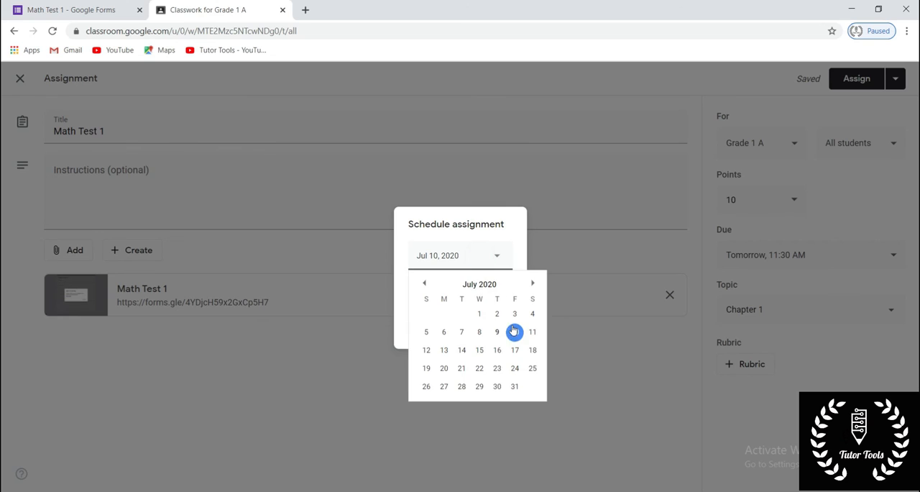
- Set the posting time to 9:55 AM and schedule the Grade 1 A assignment
click(421, 293)
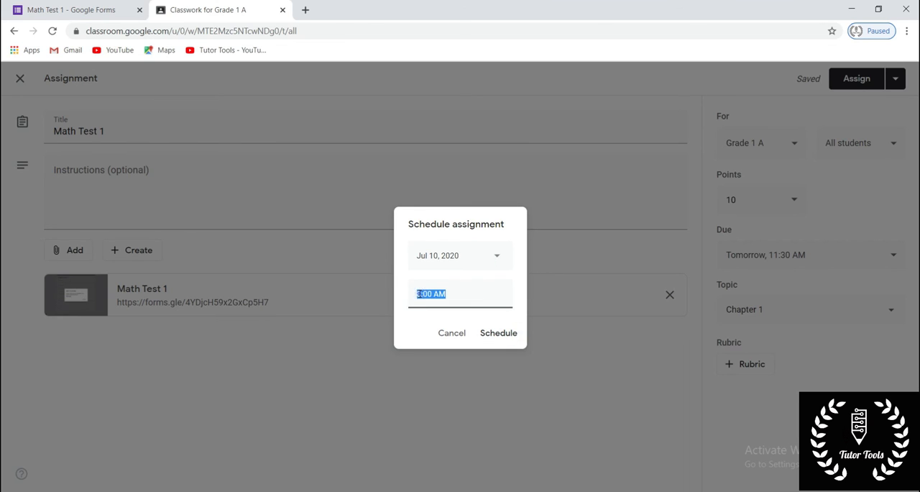
click(419, 294)
key(BackSpace)
text(10)
key(BackSpace)
key(BackSpace)
text(09)
drag(431, 294, 439, 291)
click(434, 294)
key(BackSpace)
key(BackSpace)
text(55)
click(491, 335)
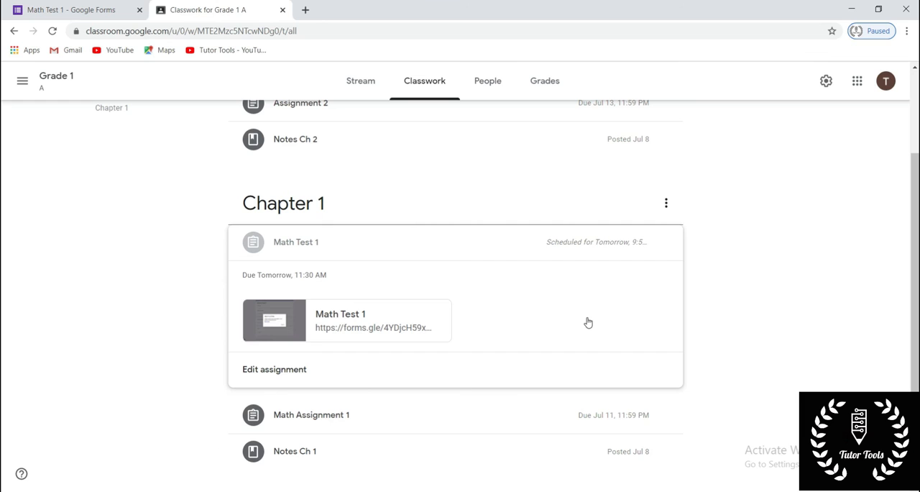
- Switch to the Math Test 1 form in Google Forms and close its Send form dialog
click(63, 10)
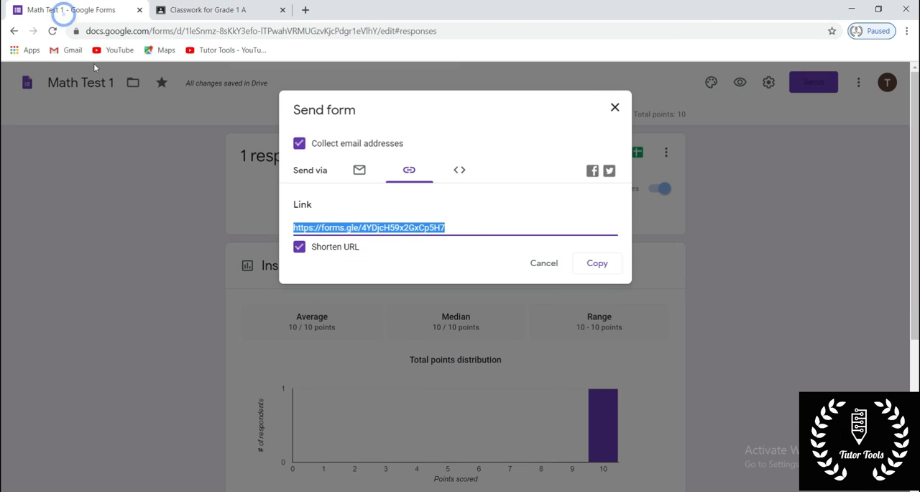
click(613, 106)
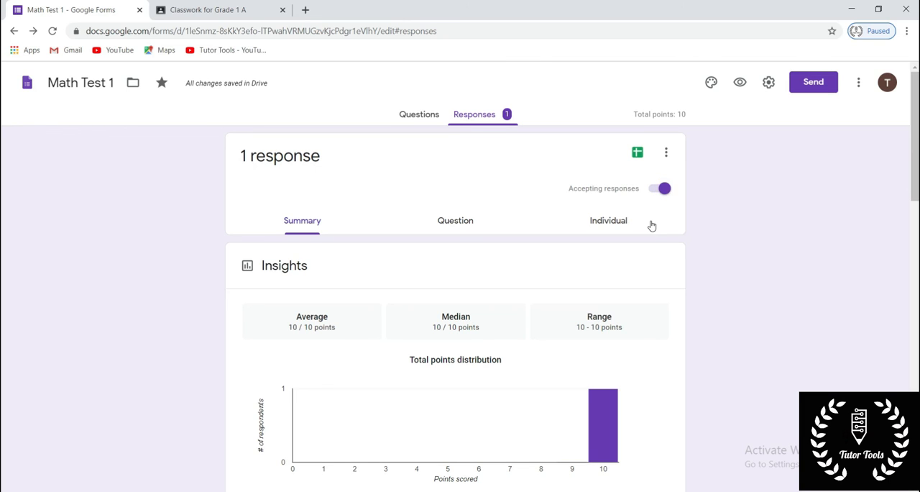
- Return to Google Classroom and open the classwork of the Grade 1 B class
click(184, 9)
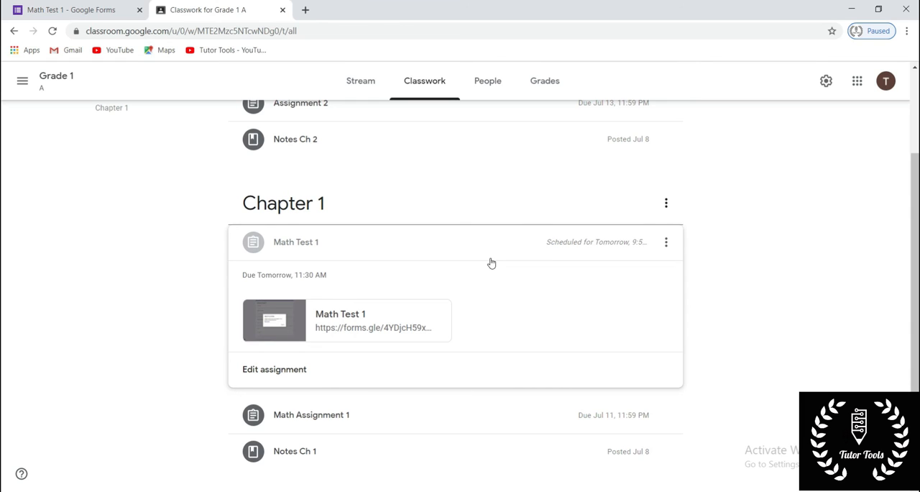
click(23, 83)
click(62, 92)
click(287, 155)
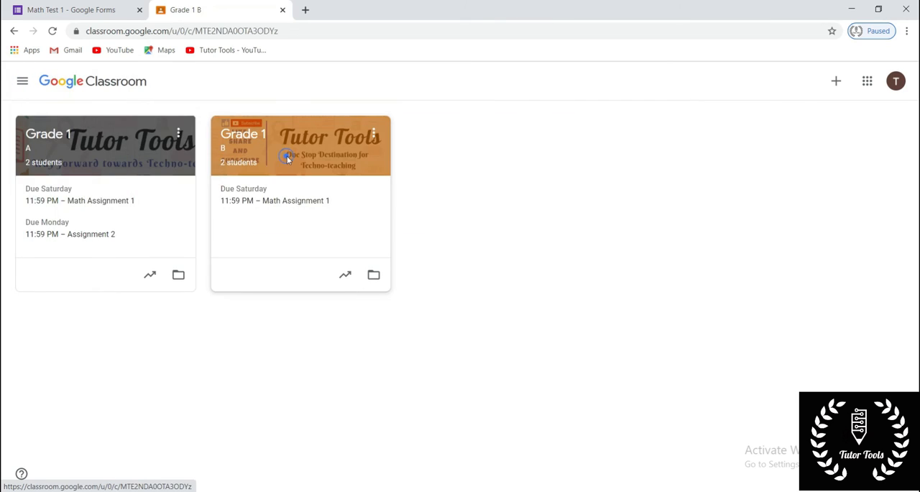
click(435, 84)
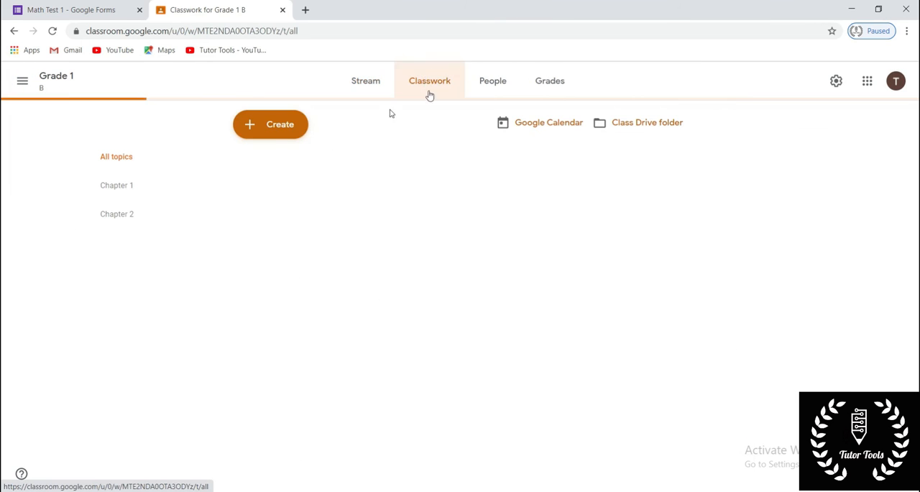
- Reuse the Math Test 1 post from Grade 1 A in Grade 1 B without creating new copies of attachments
click(287, 126)
click(298, 278)
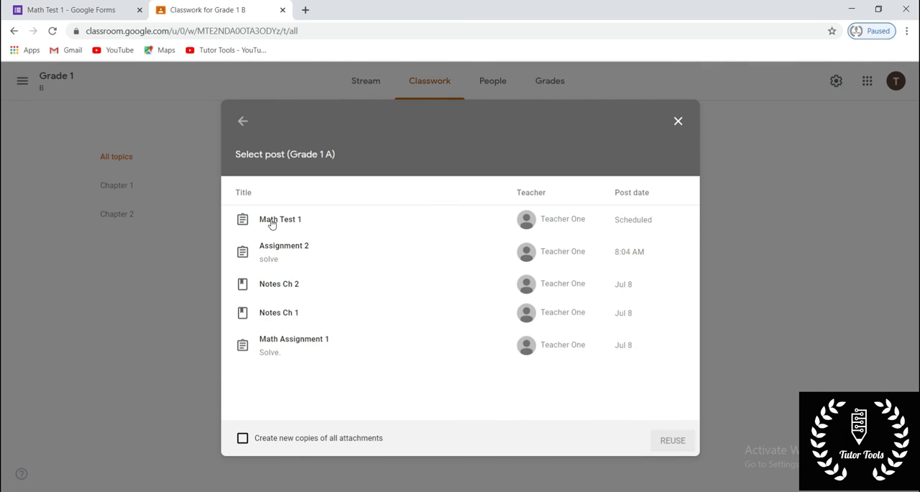
click(272, 223)
click(674, 446)
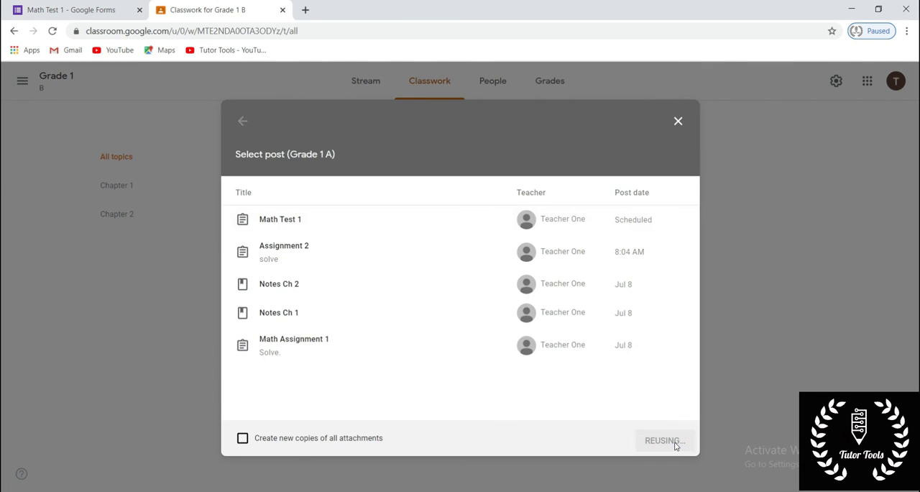
- Set the Grade 1 B assignment's due date to Jul 10, 2020 and the due time to 11:30 AM
click(798, 264)
click(804, 294)
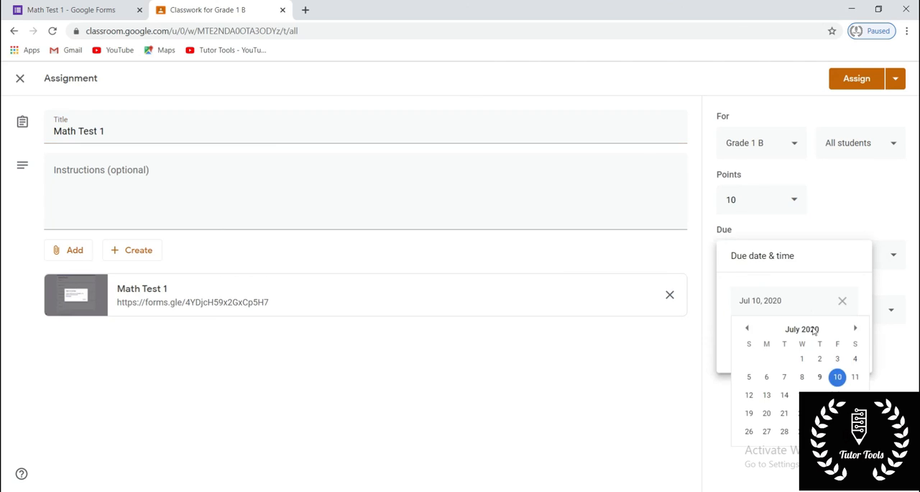
click(838, 374)
click(762, 341)
click(764, 341)
key(BackSpace)
key(BackSpace)
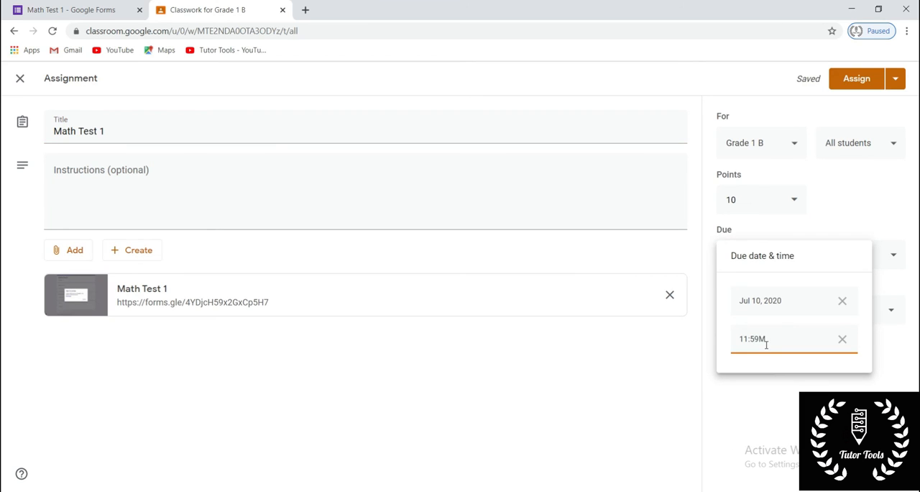
click(748, 376)
- Schedule the Grade 1 B Math Test 1 assignment to post on Jul 10, 2020 at 9:55 AM
click(895, 79)
click(890, 99)
click(422, 295)
click(428, 295)
click(435, 292)
key(BackSpace)
key(BackSpace)
key(BackSpace)
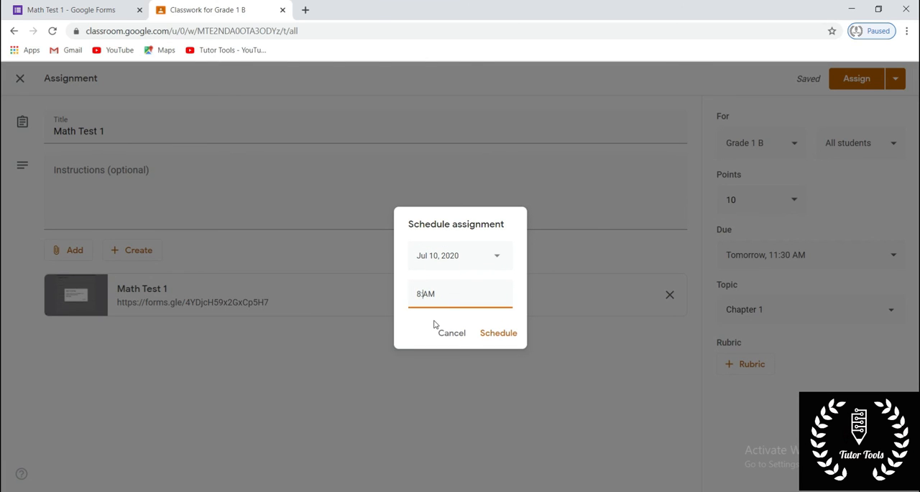
text(55)
key(Left)
key(Left)
key(BackSpace)
click(499, 333)
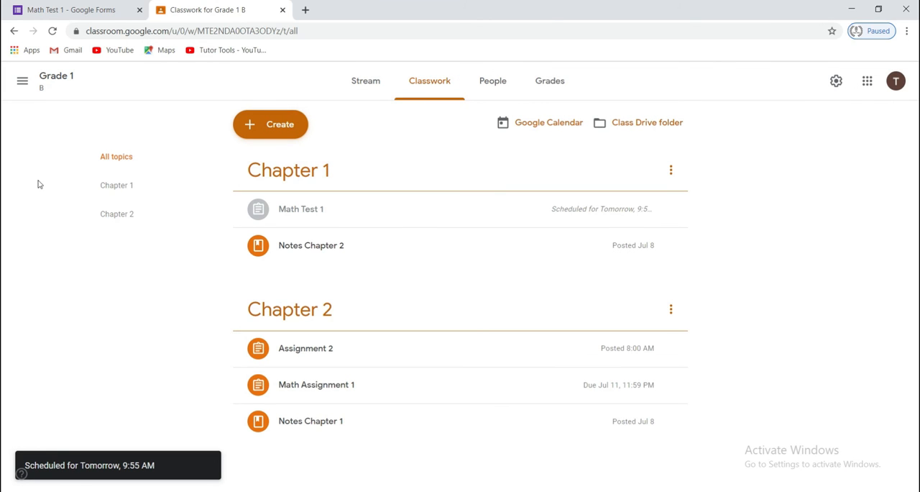
- Switch back to the Math Test 1 form's responses in Google Forms
click(36, 10)
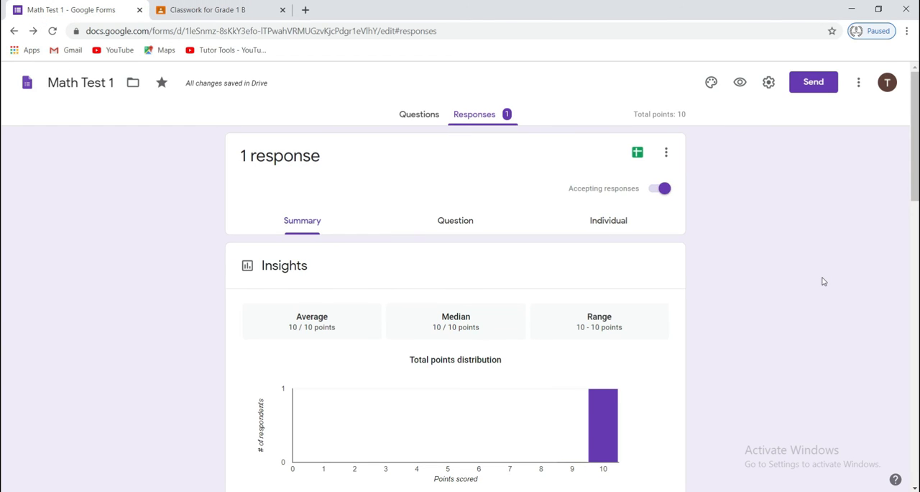